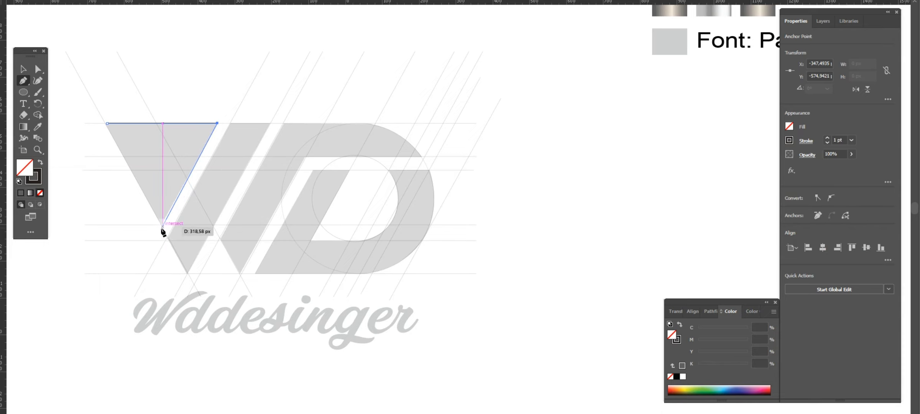
# - Finish the Pen tool outline of the W's inverted triangle by adding its lower tip, closing the path and deselecting it
pyautogui.click(162, 226)
pyautogui.click(107, 123)
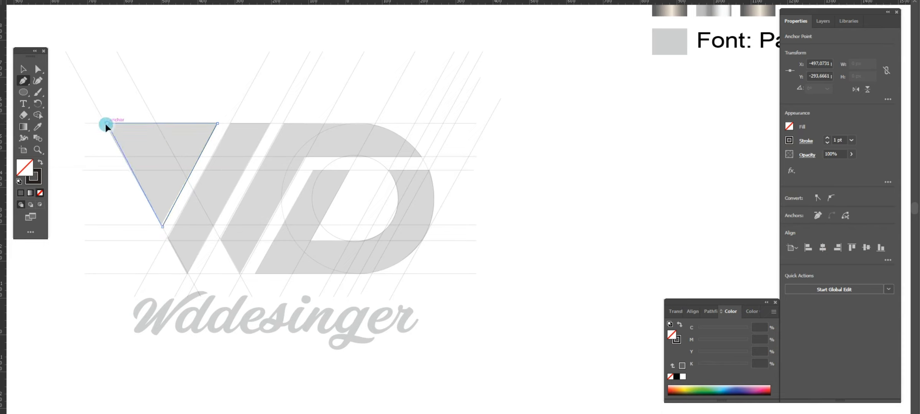
pyautogui.click(23, 69)
pyautogui.click(137, 69)
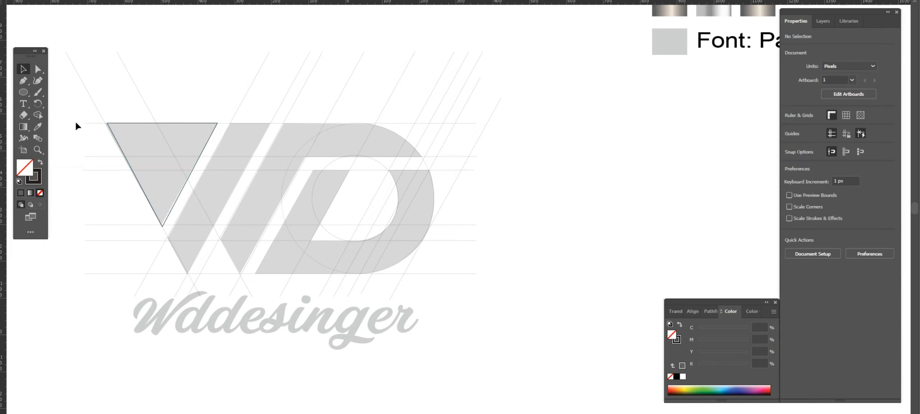
# - Trace the W's first slanted bar with the Pen tool as a closed path along the guide lines, and deselect it
pyautogui.click(23, 81)
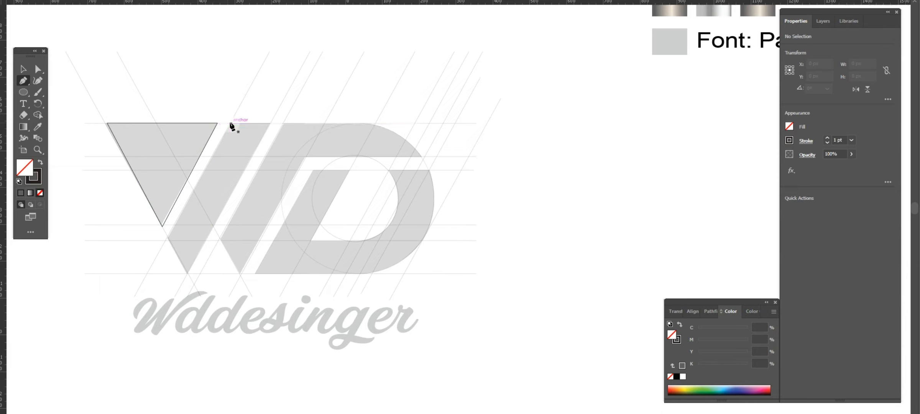
pyautogui.click(231, 123)
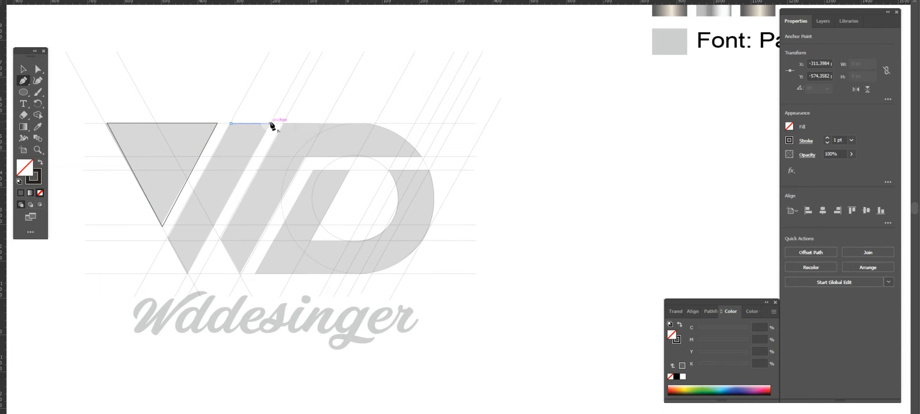
pyautogui.click(270, 123)
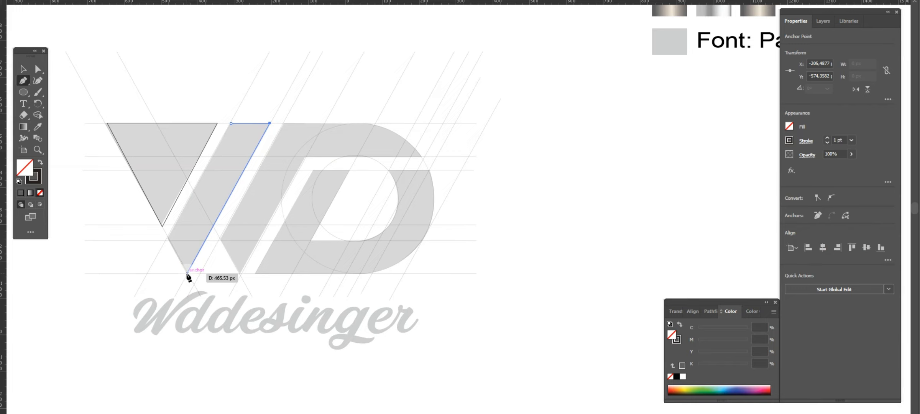
pyautogui.click(187, 273)
pyautogui.click(168, 239)
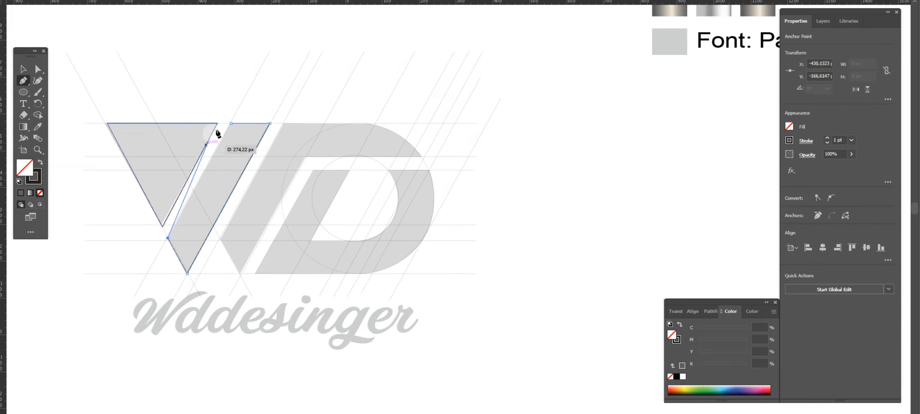
pyautogui.click(230, 123)
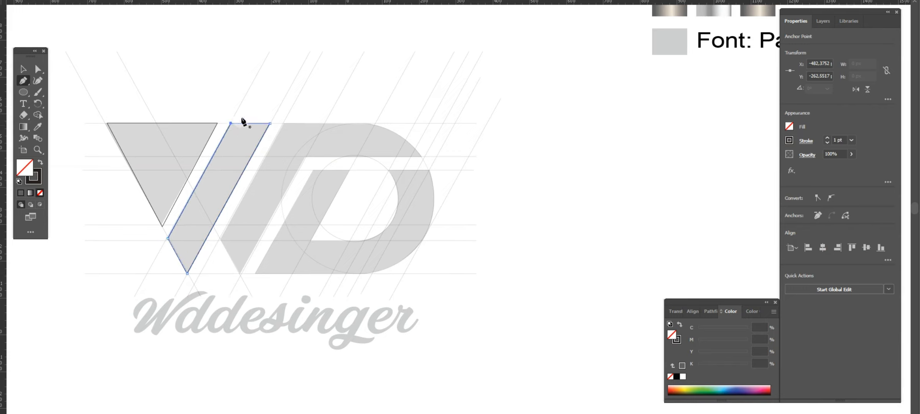
pyautogui.click(24, 71)
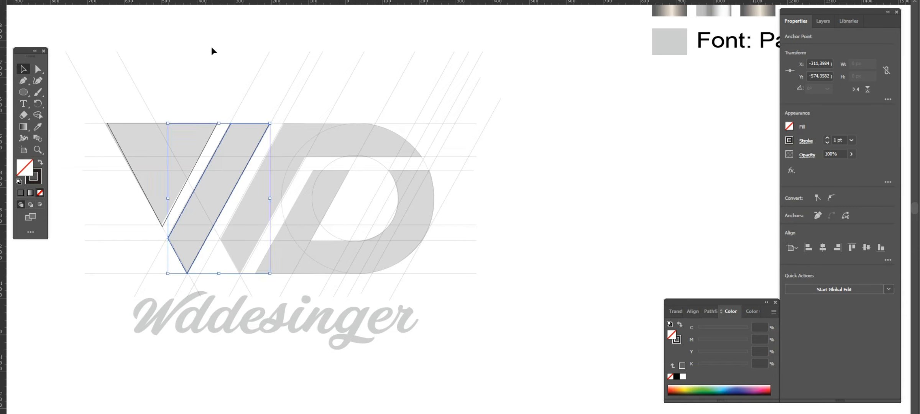
pyautogui.click(210, 49)
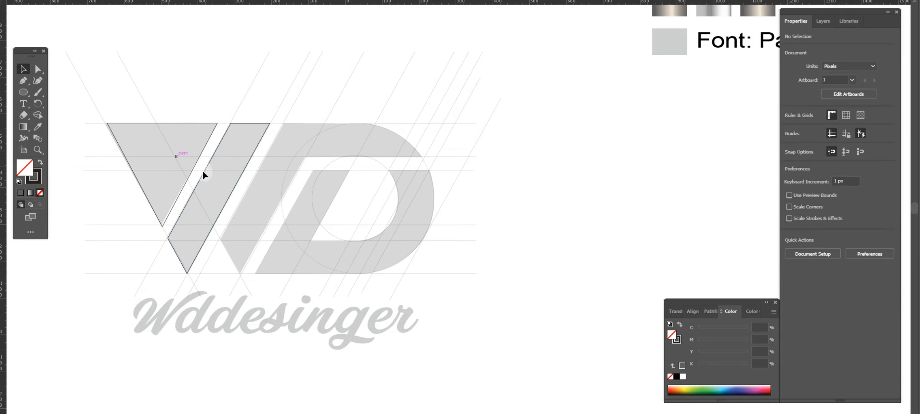
# - Duplicate the slanted bar outline horizontally onto the W's second bar and deselect it
pyautogui.click(243, 174)
pyautogui.moveTo(243, 175); pyautogui.dragTo(298, 177)
pyautogui.click(557, 179)
# - Trace the D's upper section with the Pen tool as a closed path, curving its outer edge along the large circle, and deselect it
pyautogui.press('z')
pyautogui.moveTo(150, 67); pyautogui.dragTo(591, 374)
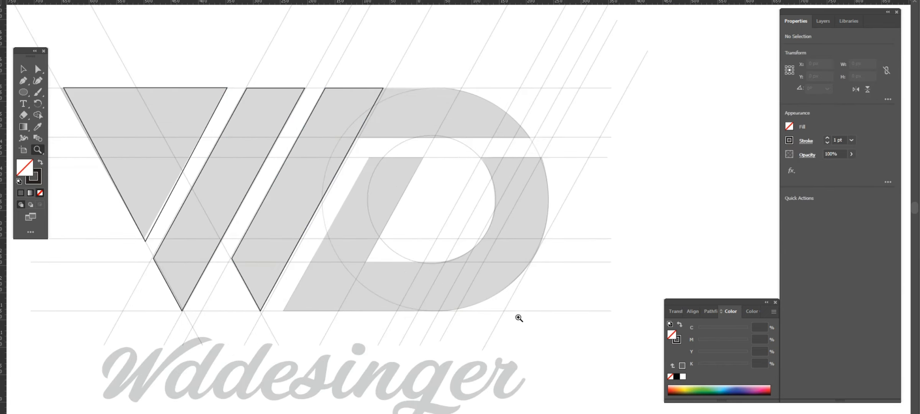
pyautogui.click(24, 81)
pyautogui.click(382, 88)
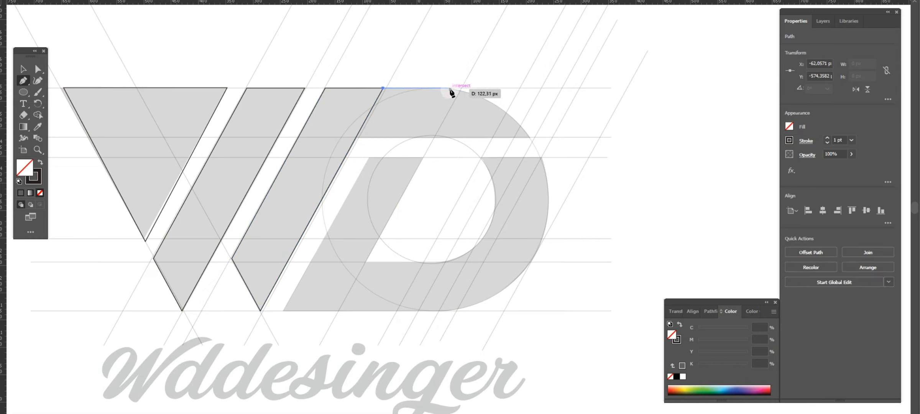
pyautogui.click(452, 88)
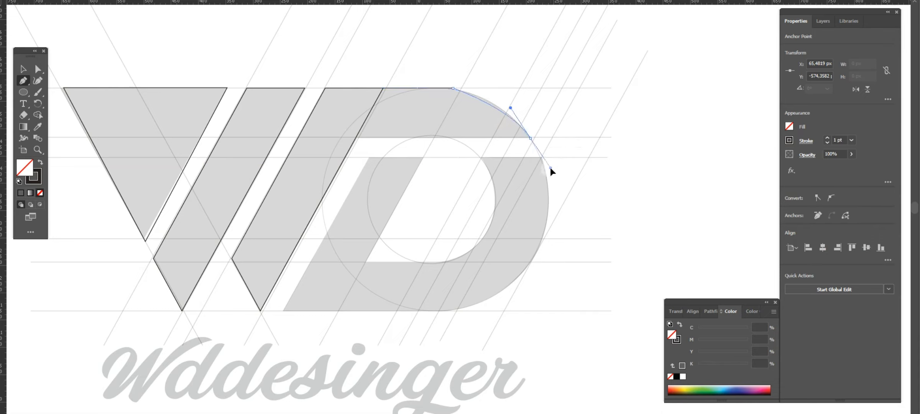
pyautogui.moveTo(550, 168); pyautogui.dragTo(560, 184)
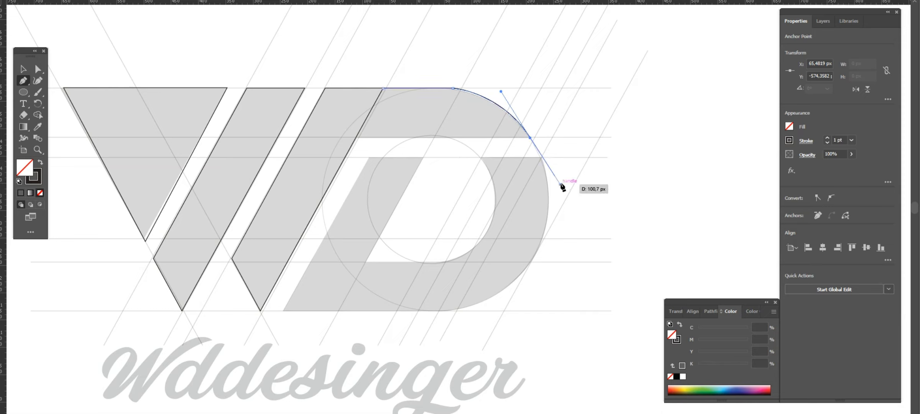
pyautogui.click(530, 139)
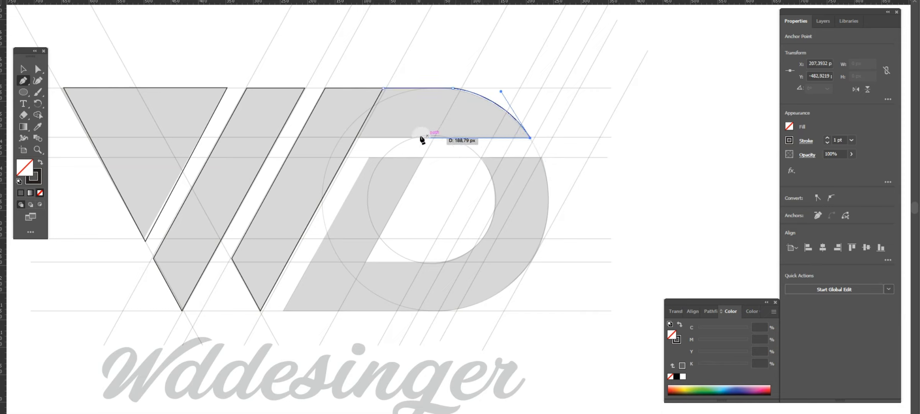
pyautogui.click(356, 137)
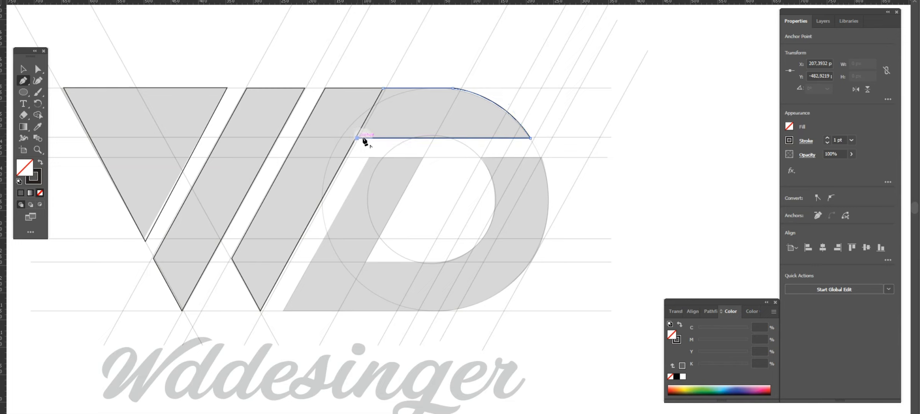
pyautogui.click(383, 89)
pyautogui.click(644, 156)
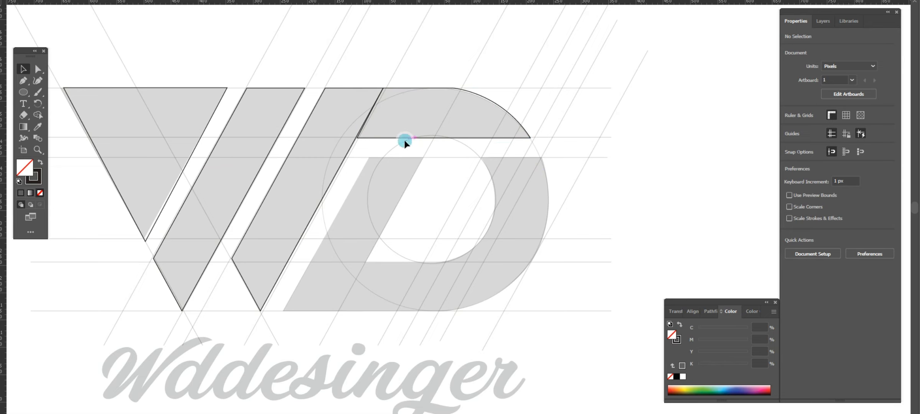
# - Move the lower inner anchor of the D's upper section with Direct Selection onto the edge of the second bar so the shapes overlap
pyautogui.press('z')
pyautogui.moveTo(287, 92); pyautogui.dragTo(477, 189)
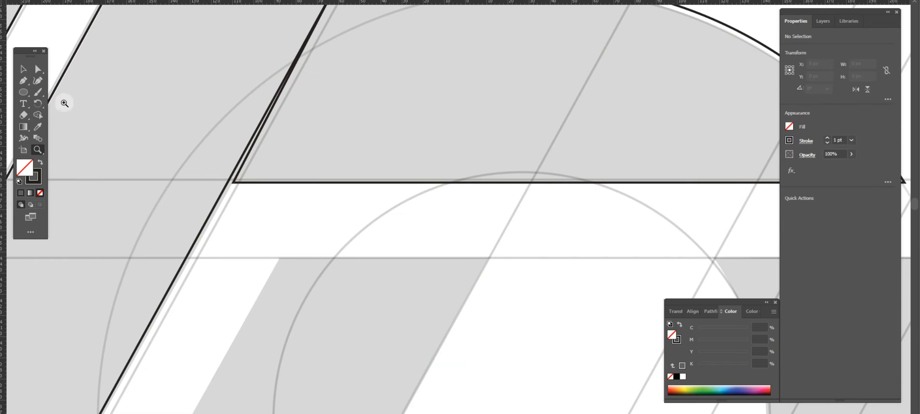
pyautogui.click(38, 69)
pyautogui.click(232, 184)
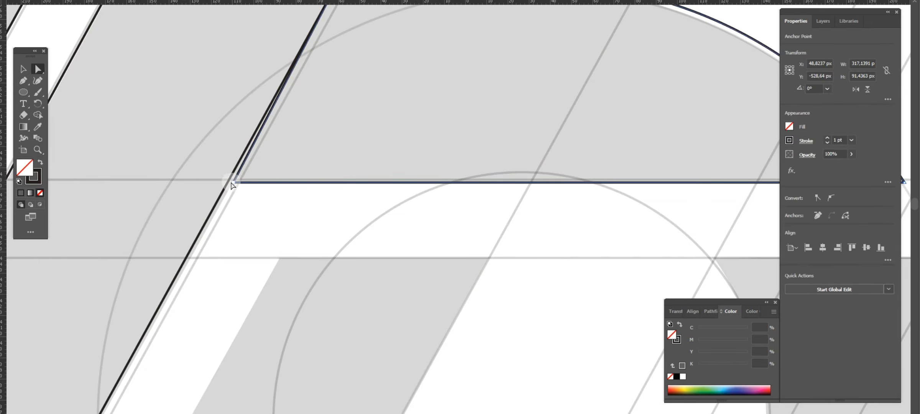
pyautogui.moveTo(233, 183); pyautogui.dragTo(224, 180)
# - Select the second bar and the D's upper section, swap their fill and stroke to solid black, and unite them
pyautogui.moveTo(335, 133); pyautogui.dragTo(265, 269)
pyautogui.click(28, 72)
pyautogui.moveTo(197, 81); pyautogui.dragTo(278, 144)
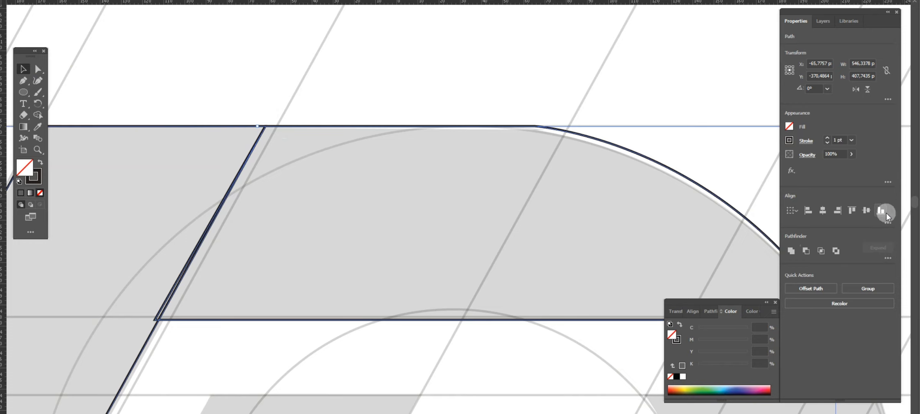
pyautogui.click(43, 161)
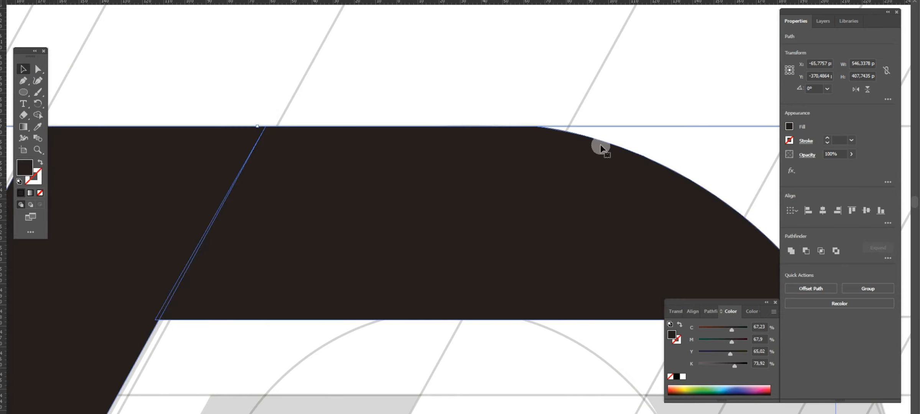
pyautogui.click(789, 251)
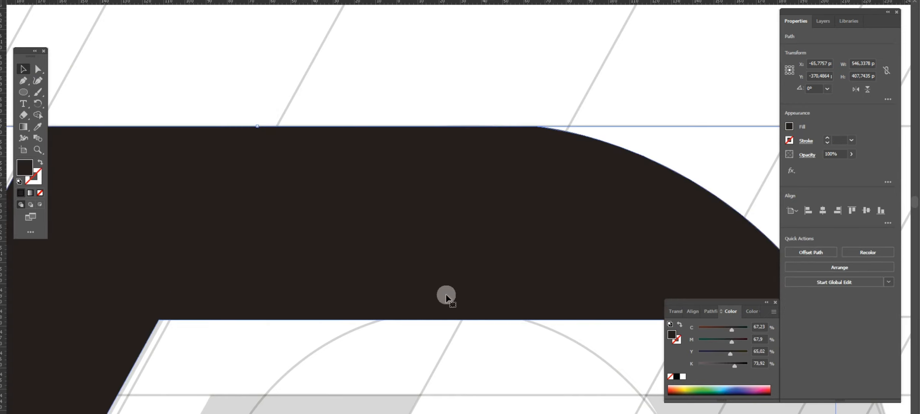
# - Start the D's lower section with the Pen tool, drawing the stem's top edge about 98 px long and its inner slanted edge about 218 px long
pyautogui.moveTo(446, 293); pyautogui.dragTo(445, 109)
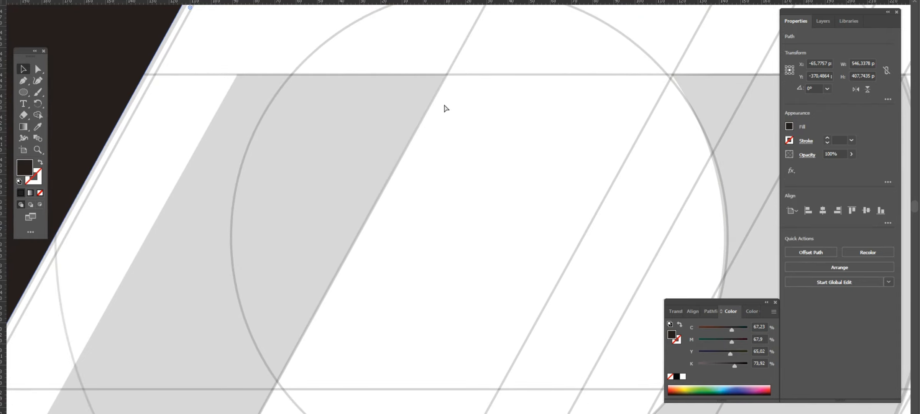
pyautogui.scroll(-2, 446, 109)
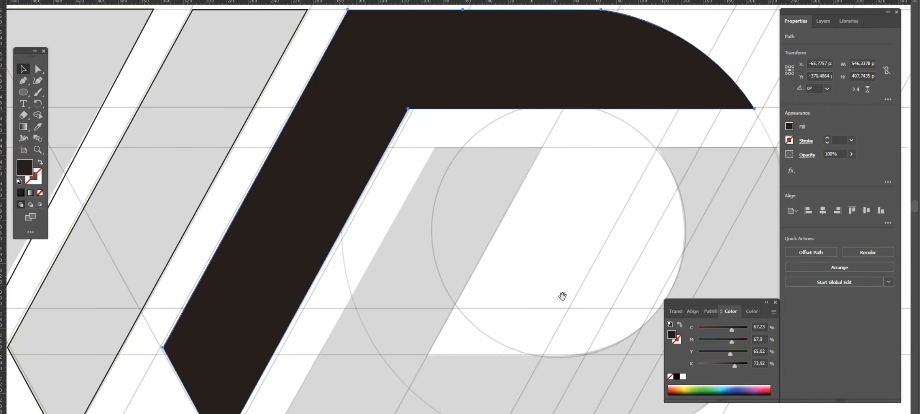
pyautogui.moveTo(562, 298); pyautogui.dragTo(434, 185)
pyautogui.click(23, 81)
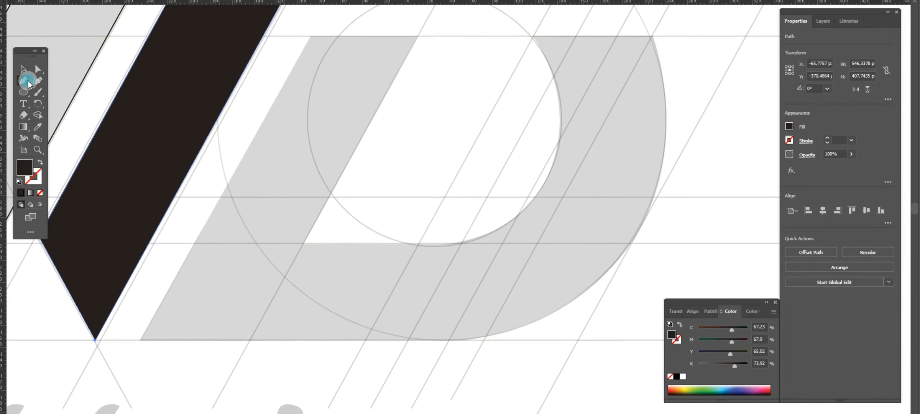
pyautogui.click(310, 36)
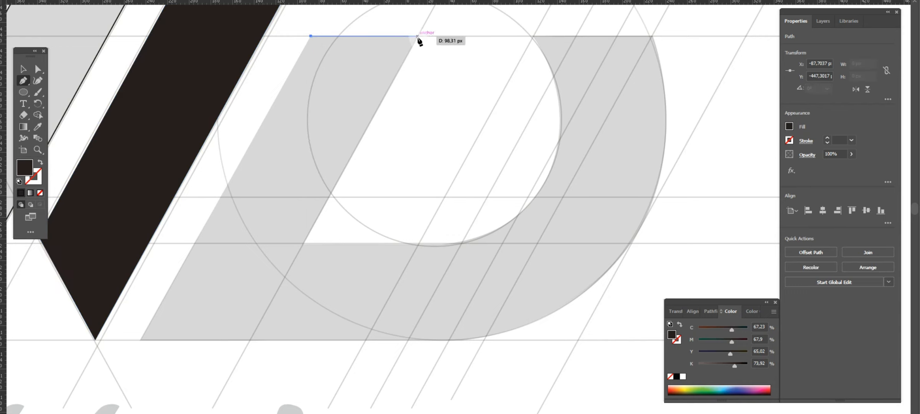
pyautogui.click(417, 36)
pyautogui.click(376, 122)
pyautogui.hotkey('ctrl', 'z')
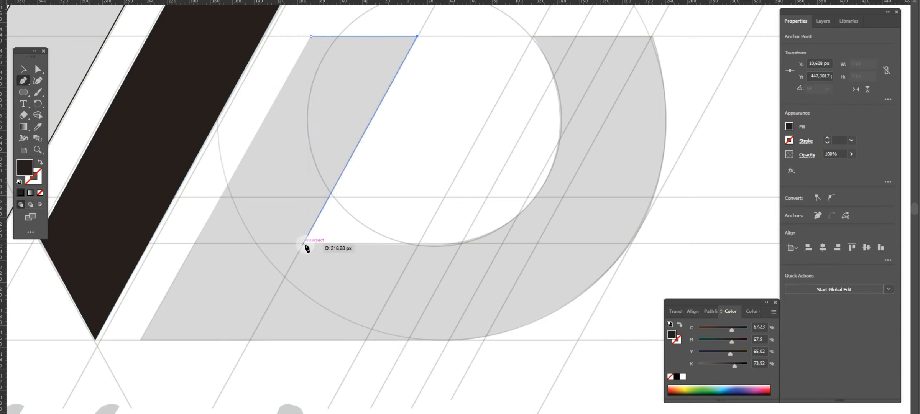
pyautogui.click(302, 244)
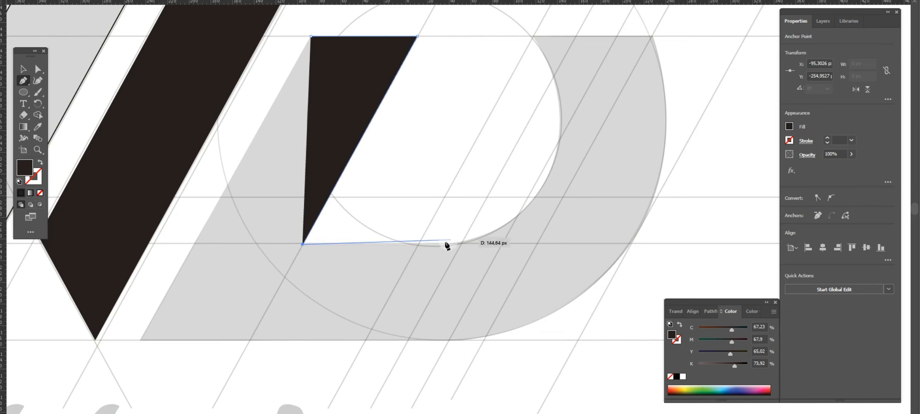
# - Continue the path along the D's inner bottom edge and around the small circle up to the horizontal guide at the stem's top
pyautogui.click(440, 244)
pyautogui.moveTo(525, 198); pyautogui.dragTo(510, 164)
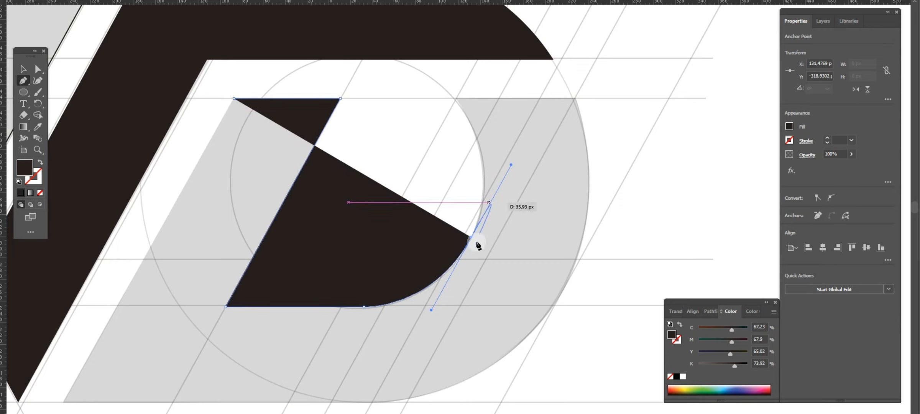
pyautogui.click(471, 237)
pyautogui.scroll(3, 465, 161)
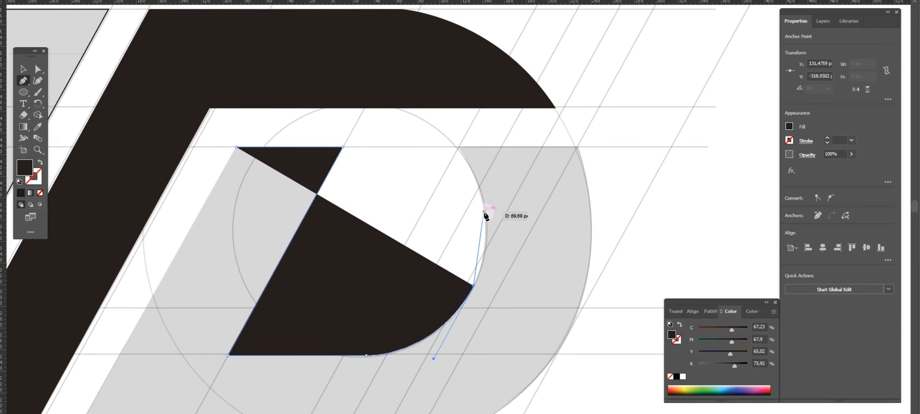
pyautogui.moveTo(486, 212); pyautogui.dragTo(478, 174)
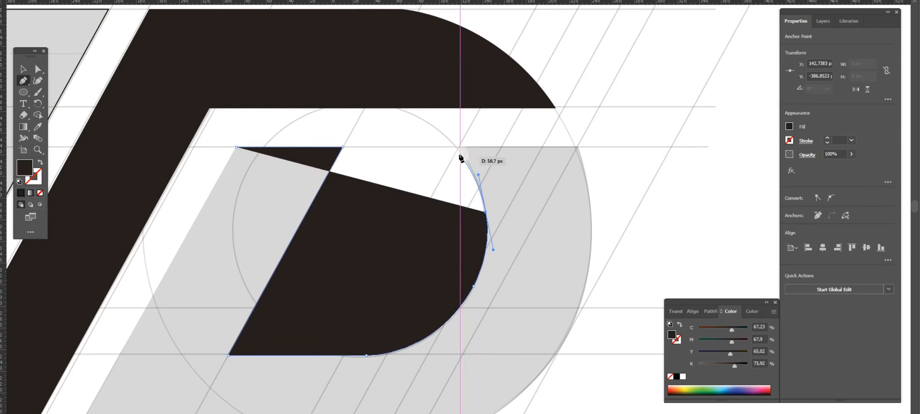
pyautogui.click(457, 147)
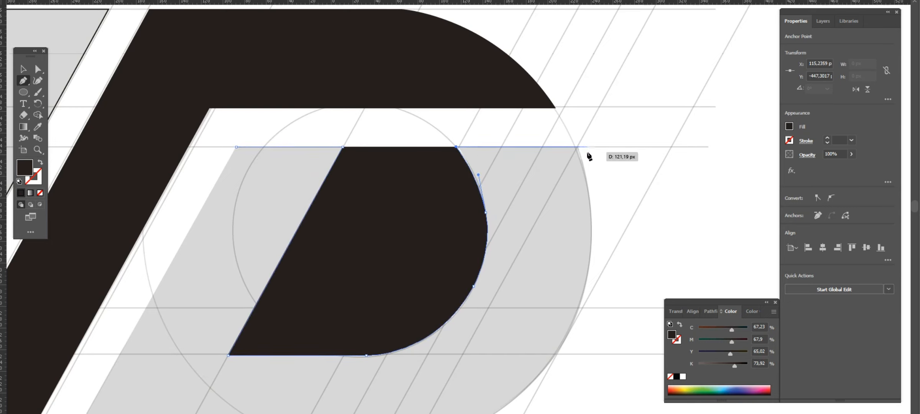
# - Continue the D's lower section with a top edge about 111 px long and trace its outer curve around the large circle to the bottom guide
pyautogui.click(576, 147)
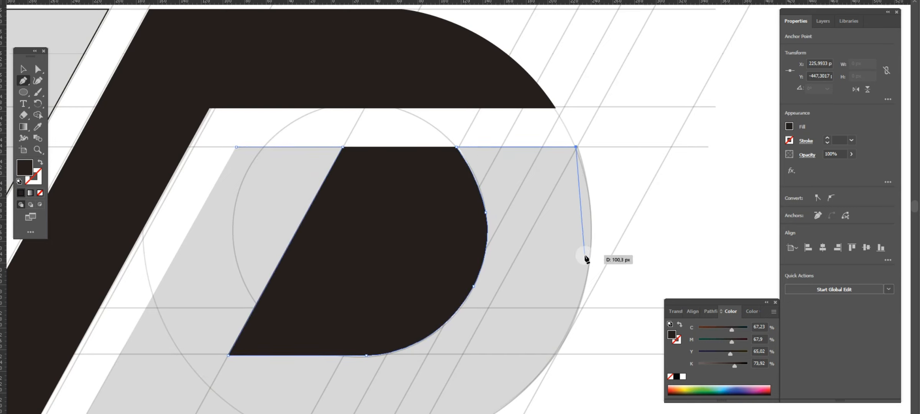
pyautogui.click(590, 264)
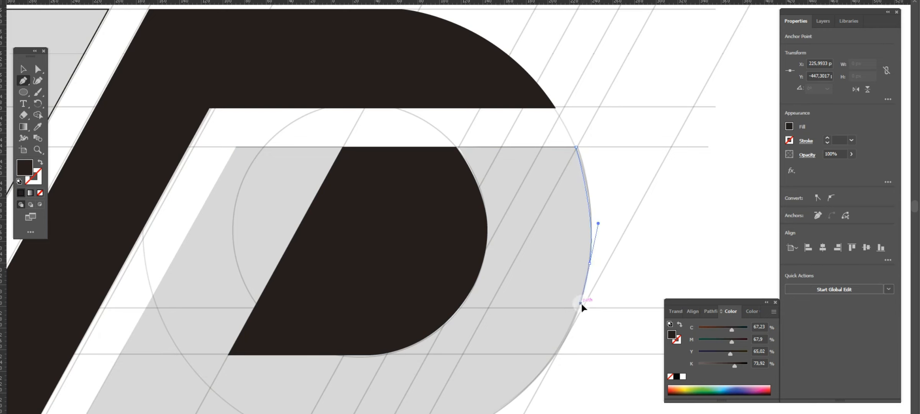
pyautogui.moveTo(580, 325); pyautogui.dragTo(579, 325)
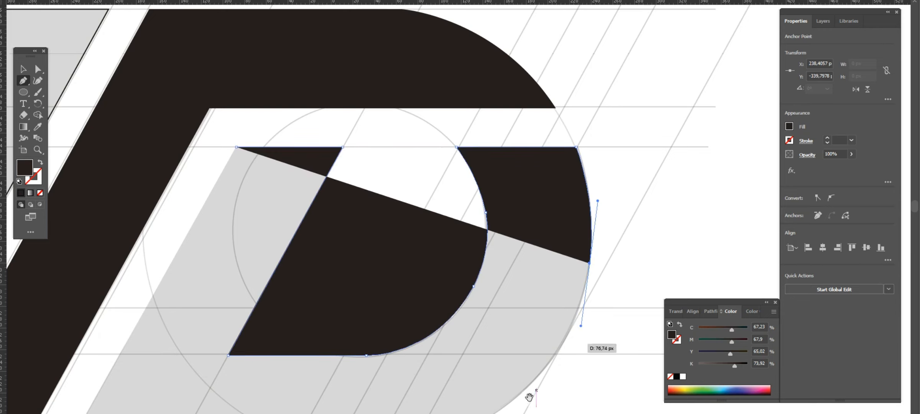
pyautogui.scroll(-3, 528, 397)
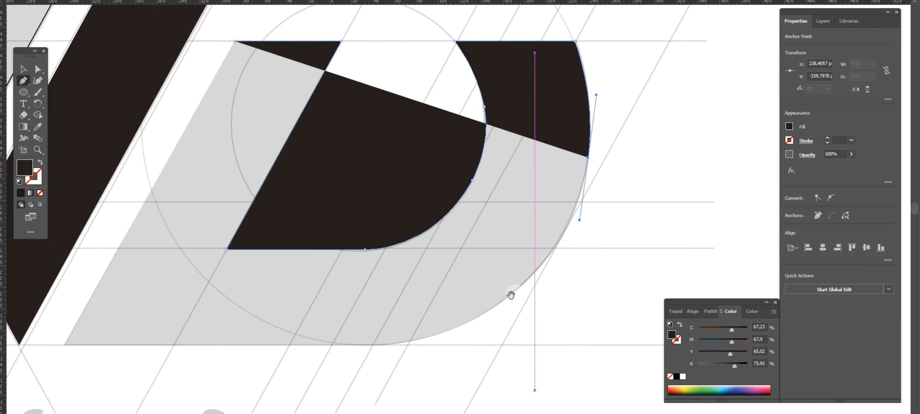
pyautogui.click(545, 261)
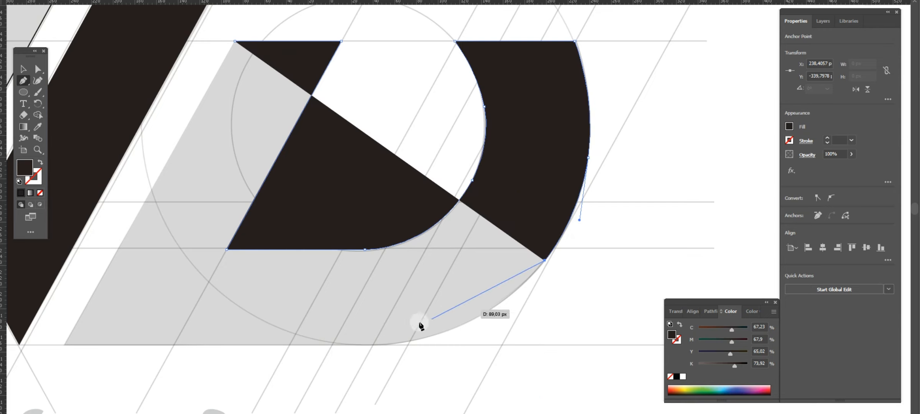
pyautogui.moveTo(351, 340); pyautogui.dragTo(274, 330)
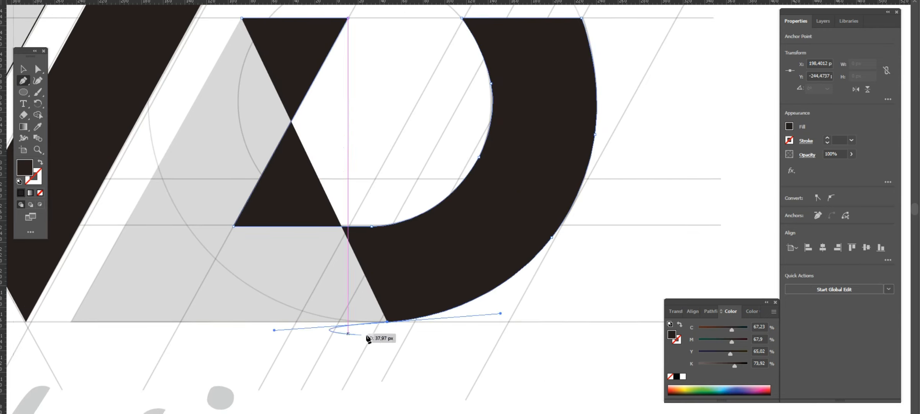
# - Turn the path straight along the bottom guide to the stem's lower corner and close it at the stem's upper starting anchor
pyautogui.click(387, 321)
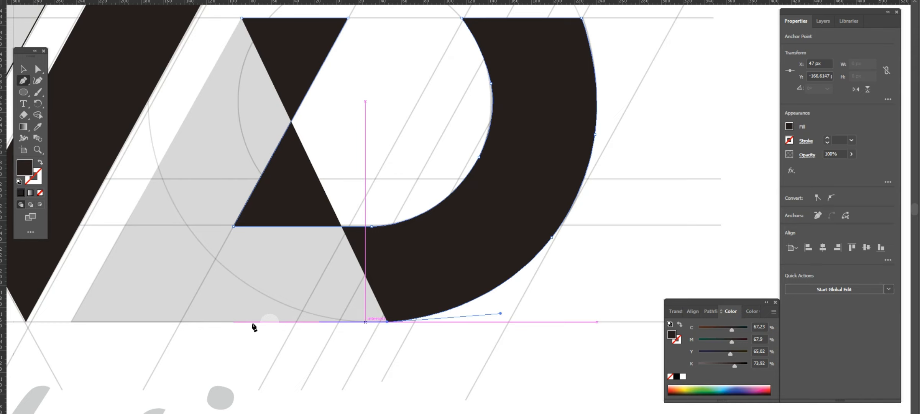
pyautogui.click(71, 322)
pyautogui.scroll(5, 242, 190)
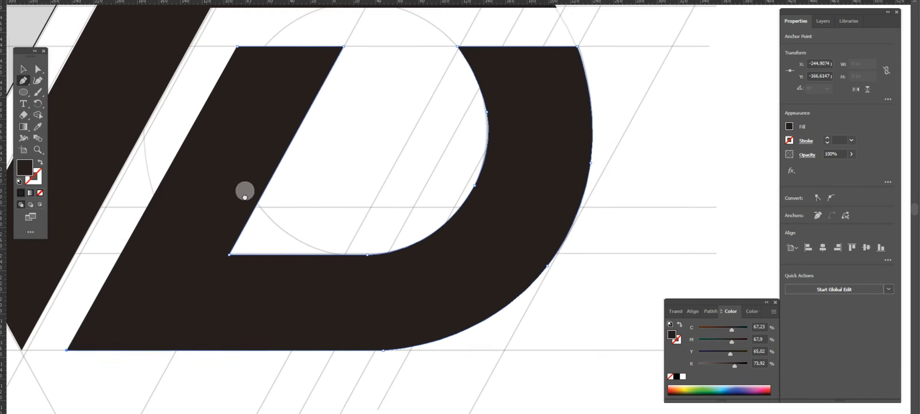
pyautogui.click(235, 118)
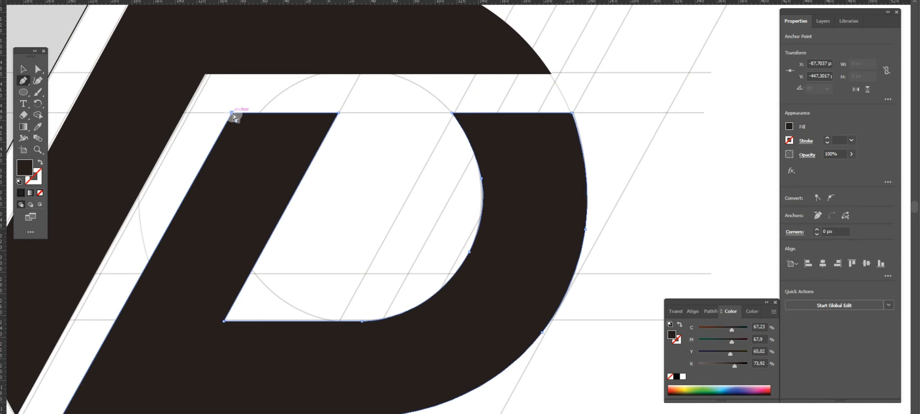
# - Select the W's triangle outline and give it the same solid dark fill with no stroke as the D
pyautogui.hotkey('ctrl', '0')
pyautogui.moveTo(412, 304); pyautogui.dragTo(377, 272)
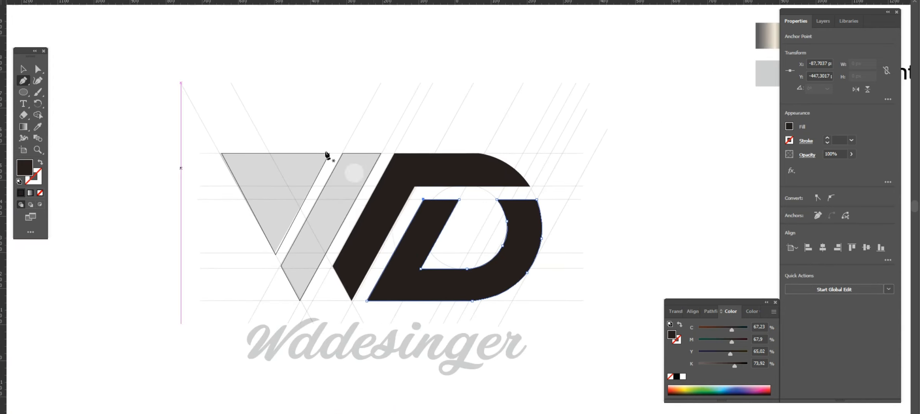
pyautogui.click(23, 69)
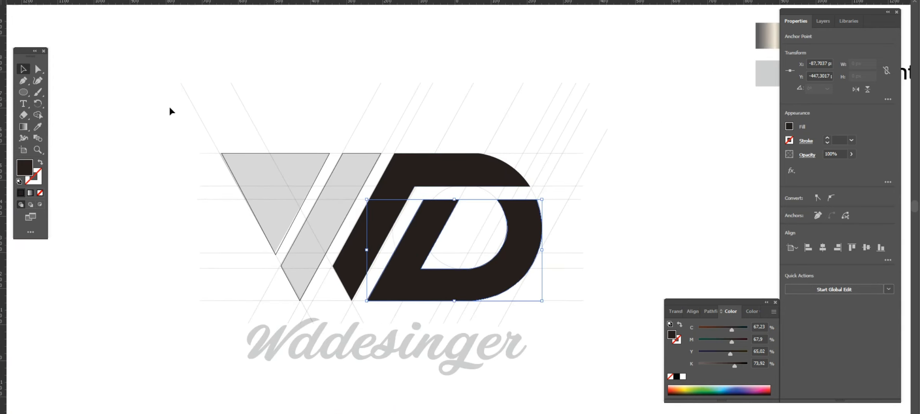
pyautogui.click(325, 163)
pyautogui.click(327, 155)
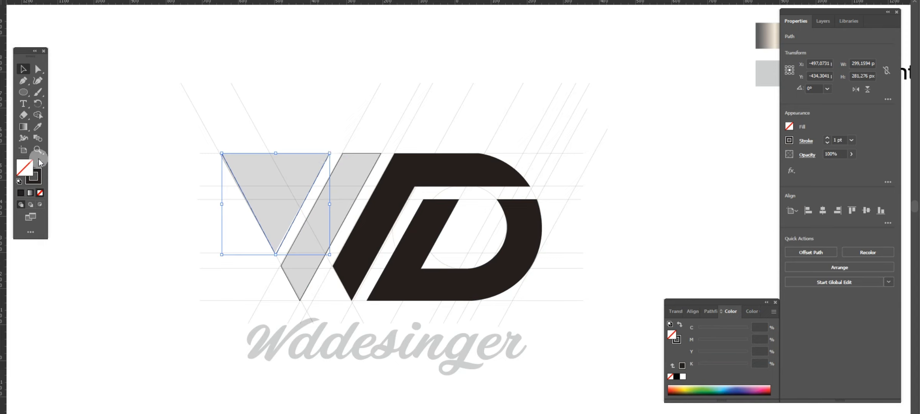
pyautogui.click(38, 126)
pyautogui.click(460, 163)
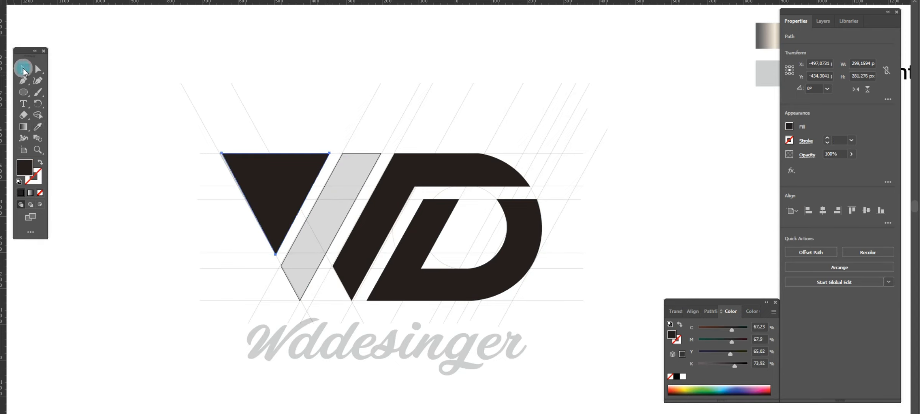
# - Swap the fill and stroke of the W's first slanted bar so it is solid dark with no stroke
pyautogui.click(23, 69)
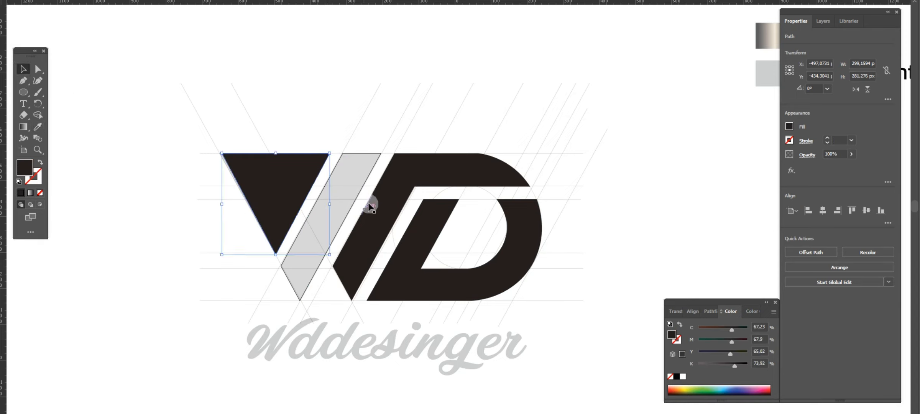
pyautogui.click(360, 182)
pyautogui.click(40, 165)
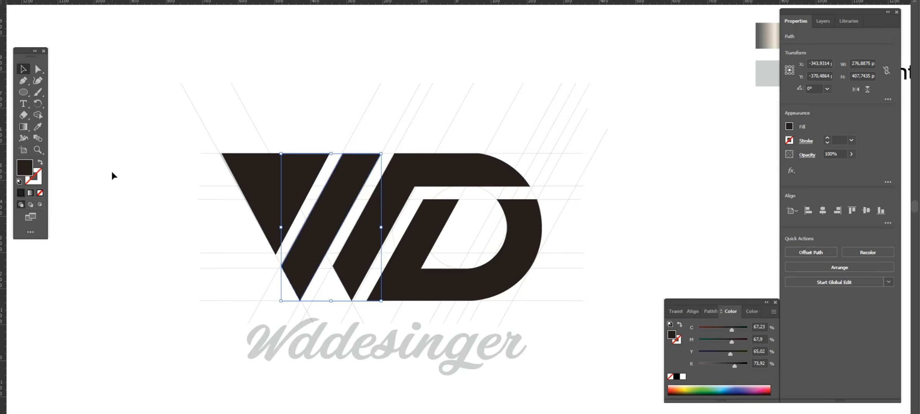
pyautogui.click(113, 174)
# - Add the point text "Wddesinger" just below the gray script wordmark
pyautogui.moveTo(405, 400); pyautogui.dragTo(359, 302)
pyautogui.click(28, 96)
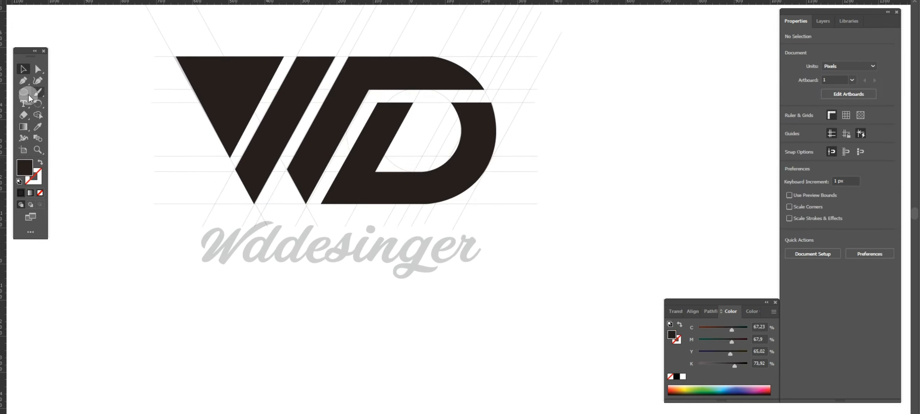
pyautogui.click(213, 291)
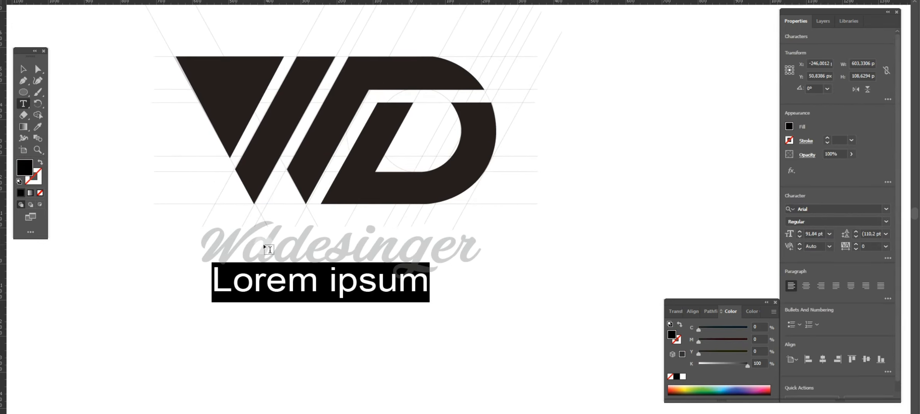
pyautogui.write('W')
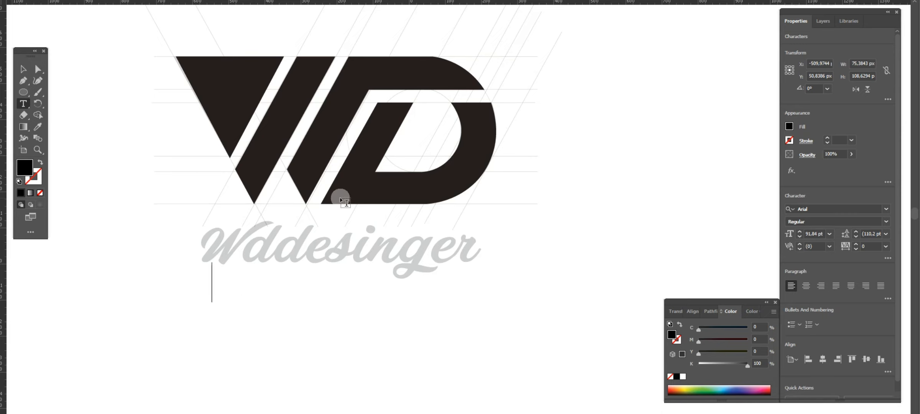
pyautogui.write('D')
pyautogui.press('BackSpace')
pyautogui.write('W')
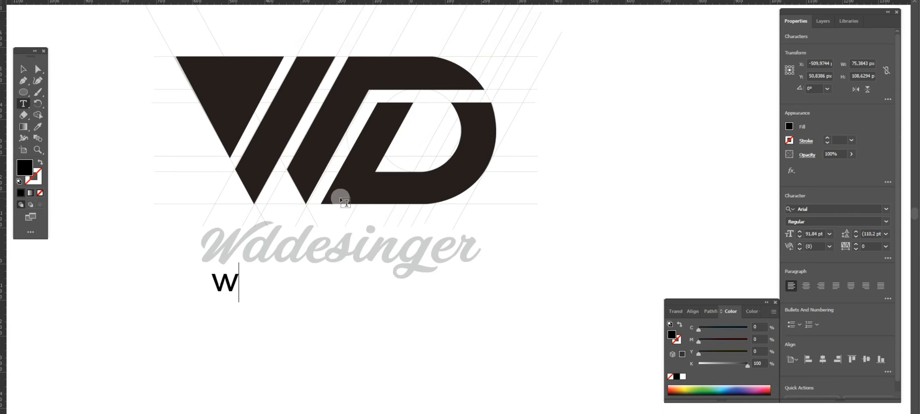
pyautogui.press('BackSpace')
pyautogui.write('Wddes')
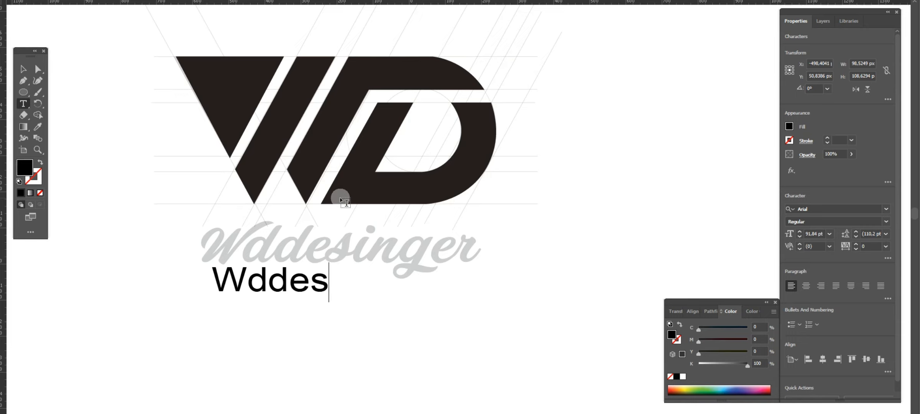
pyautogui.write('inger')
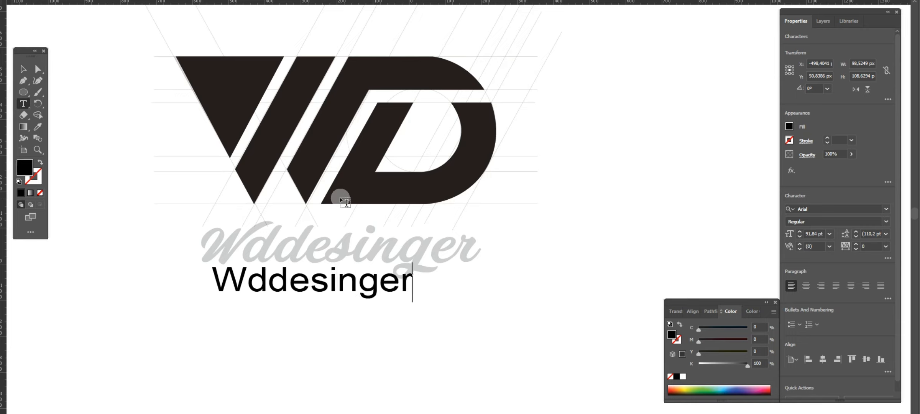
pyautogui.click(23, 69)
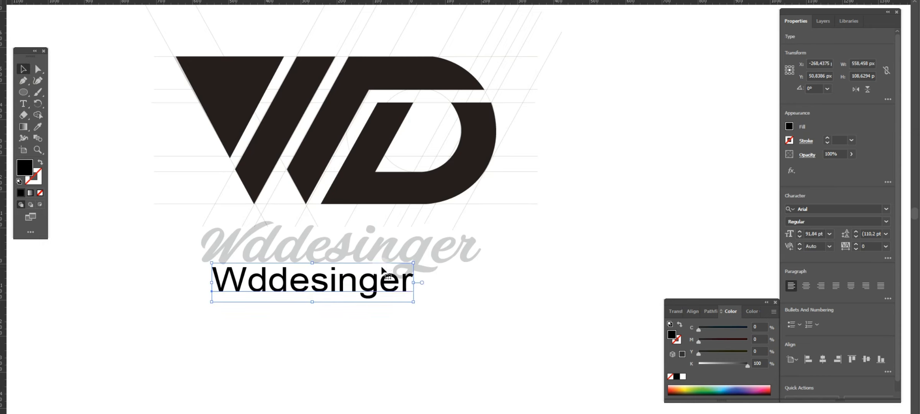
# - Move the wordmark text slightly down and set its font to Painter PERSONAL USE ONLY
pyautogui.moveTo(382, 270)
pyautogui.mouseDown()
pyautogui.moveTo(377, 293)
pyautogui.moveTo(383, 285)
pyautogui.mouseUp()
pyautogui.click(828, 208)
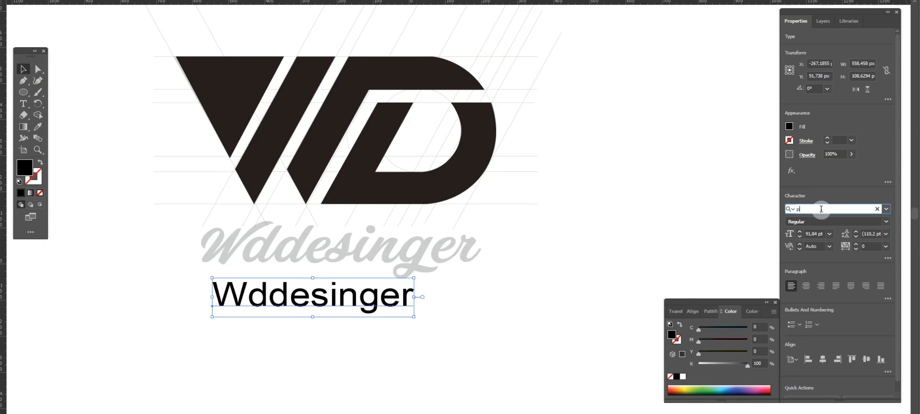
pyautogui.click(812, 260)
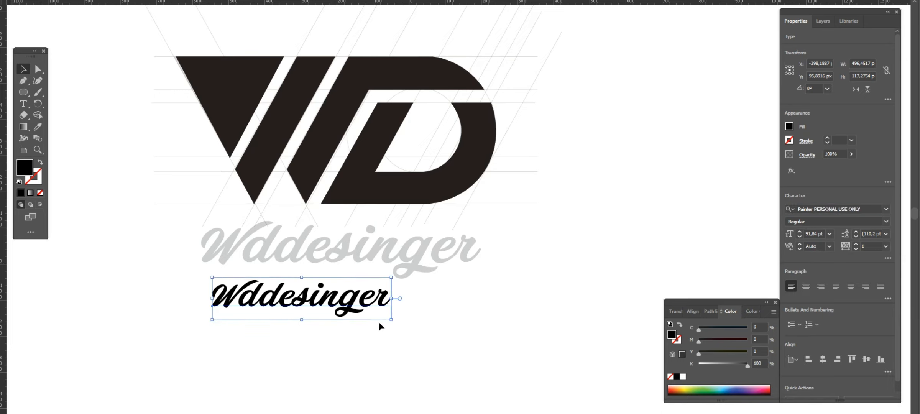
# - Enlarge the wordmark to about 141 pt and place it over the gray guide lettering
pyautogui.moveTo(391, 321); pyautogui.dragTo(439, 333)
pyautogui.moveTo(271, 305); pyautogui.dragTo(309, 254)
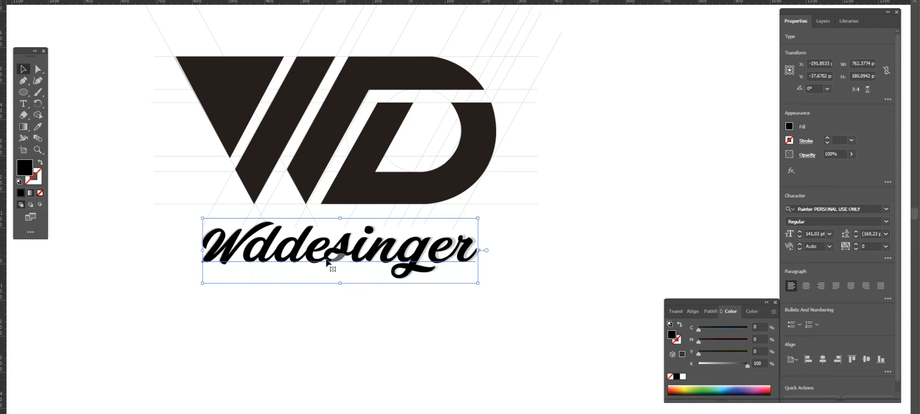
pyautogui.click(603, 260)
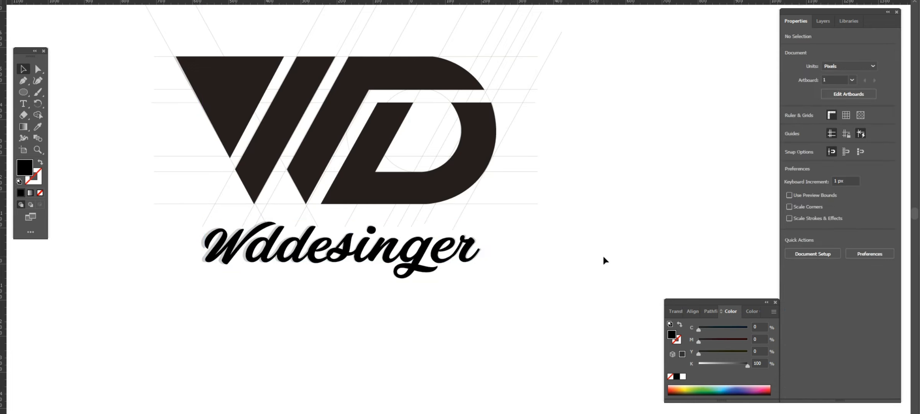
pyautogui.click(326, 254)
pyautogui.click(367, 314)
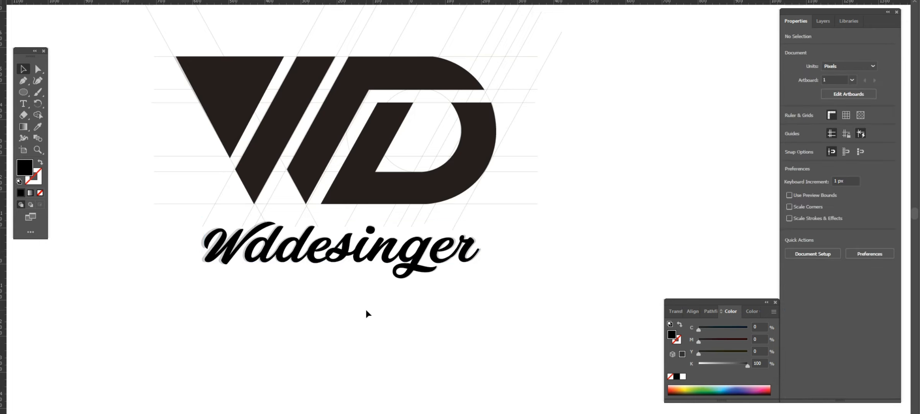
# - Select the finished logo shapes and wordmark and place a copy of them directly below the original
pyautogui.hotkey('ctrl', '-')
pyautogui.hscroll(3, 390, 334)
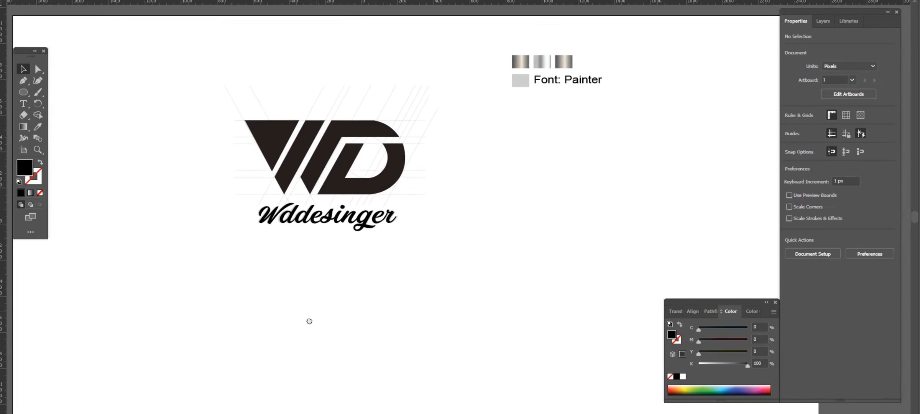
pyautogui.moveTo(486, 82)
pyautogui.mouseDown()
pyautogui.moveTo(536, 117)
pyautogui.moveTo(478, 189)
pyautogui.moveTo(478, 170)
pyautogui.mouseUp()
pyautogui.click(504, 256)
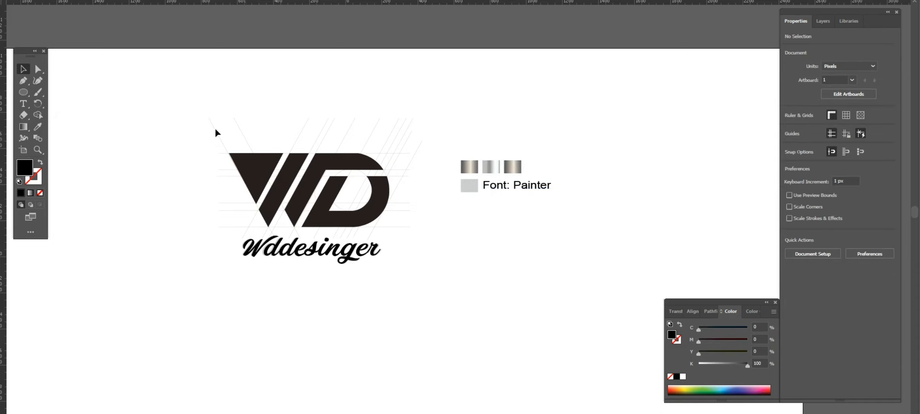
pyautogui.press('z')
pyautogui.moveTo(193, 92); pyautogui.dragTo(620, 334)
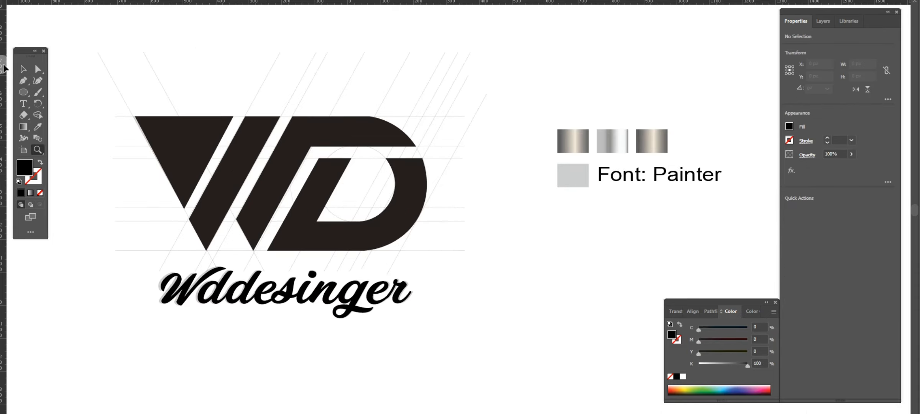
pyautogui.click(23, 69)
pyautogui.moveTo(119, 79); pyautogui.dragTo(455, 356)
pyautogui.scroll(-8, 425, 212)
pyautogui.moveTo(322, 63); pyautogui.dragTo(343, 274)
pyautogui.hotkey('ctrl', 'z')
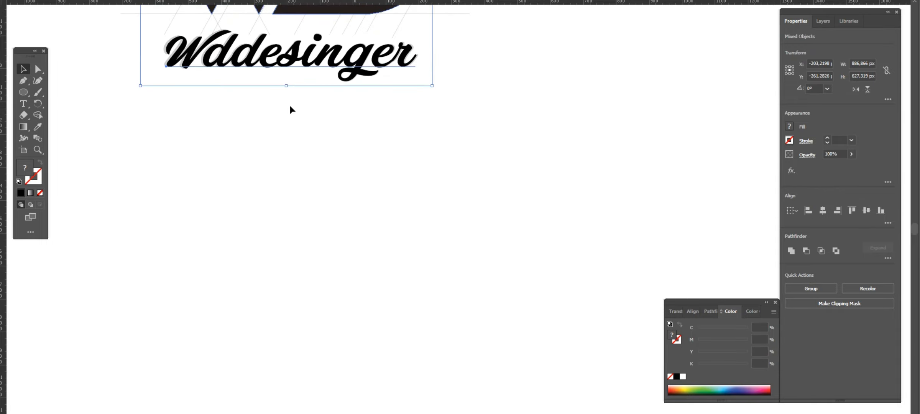
pyautogui.moveTo(308, 77); pyautogui.dragTo(313, 326)
# - Move the gradient swatches, gray swatch and font note down beside the logo copy
pyautogui.moveTo(514, 126); pyautogui.dragTo(386, 306)
pyautogui.moveTo(421, 53)
pyautogui.mouseDown()
pyautogui.moveTo(421, 64)
pyautogui.moveTo(611, 183)
pyautogui.mouseUp()
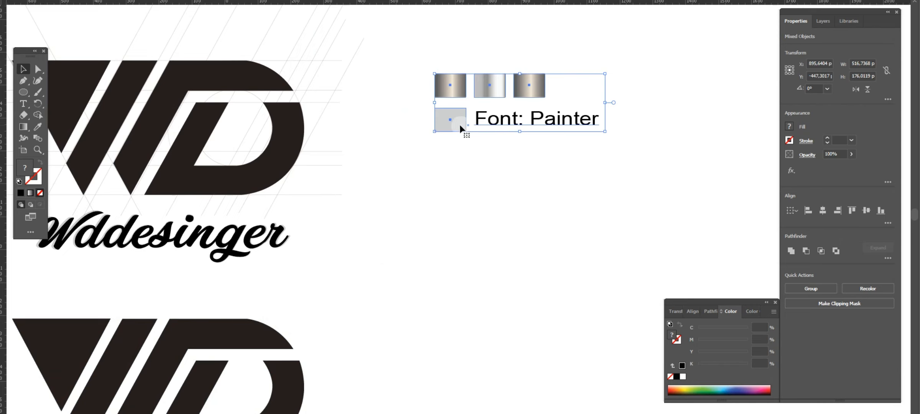
pyautogui.moveTo(460, 127)
pyautogui.mouseDown()
pyautogui.moveTo(428, 326)
pyautogui.moveTo(406, 356)
pyautogui.moveTo(390, 356)
pyautogui.moveTo(520, 154)
pyautogui.mouseUp()
# - Fill the logo copy's triangle with the first beige-gray metallic gradient swatch using the Eyedropper
pyautogui.click(186, 140)
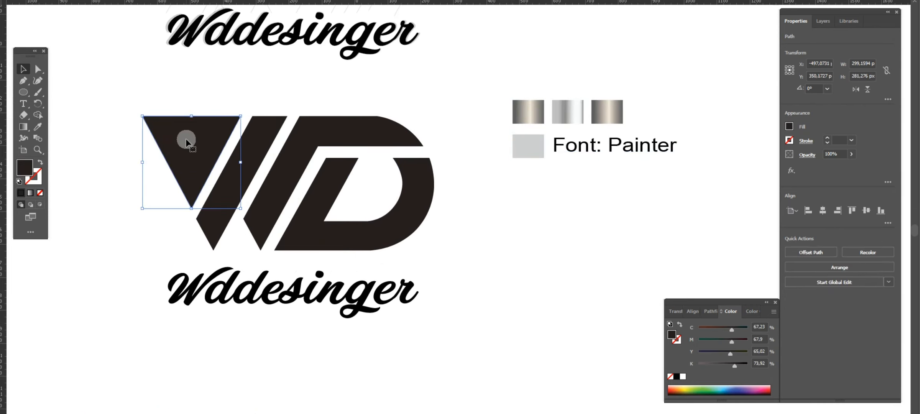
pyautogui.click(37, 127)
pyautogui.click(526, 110)
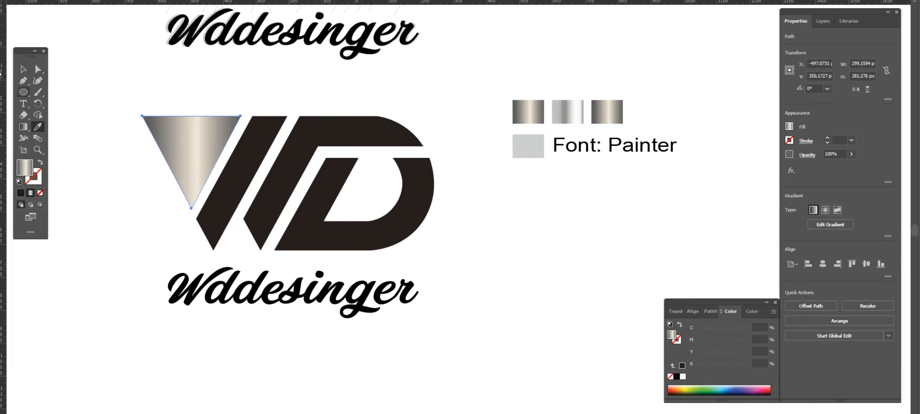
# - Fill the logo copy's first slanted bar and the adjoining upper D stroke with the silver-white gradient swatch using the Eyedropper
pyautogui.click(22, 71)
pyautogui.click(255, 158)
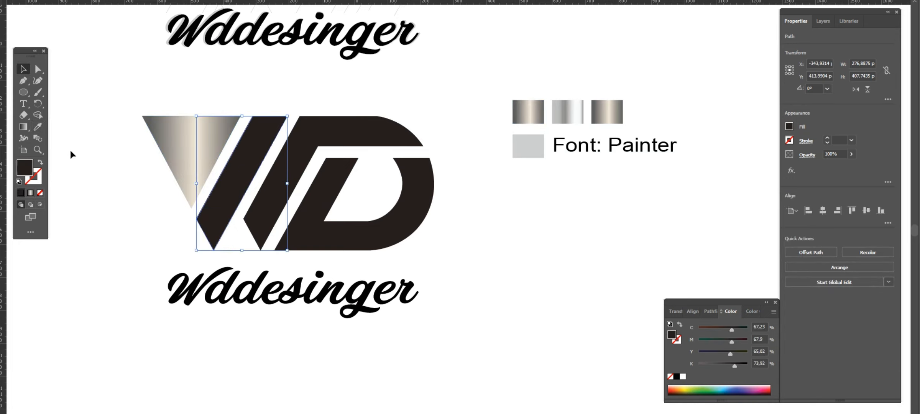
pyautogui.click(37, 127)
pyautogui.click(577, 110)
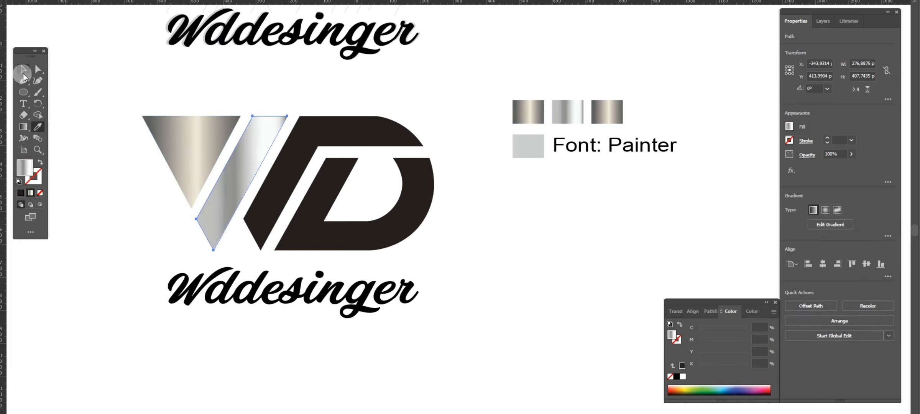
pyautogui.click(23, 69)
pyautogui.click(390, 141)
pyautogui.click(37, 127)
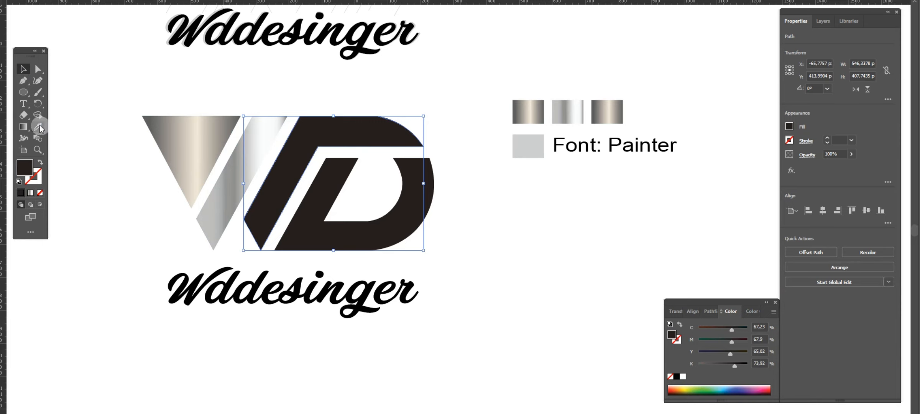
pyautogui.click(209, 120)
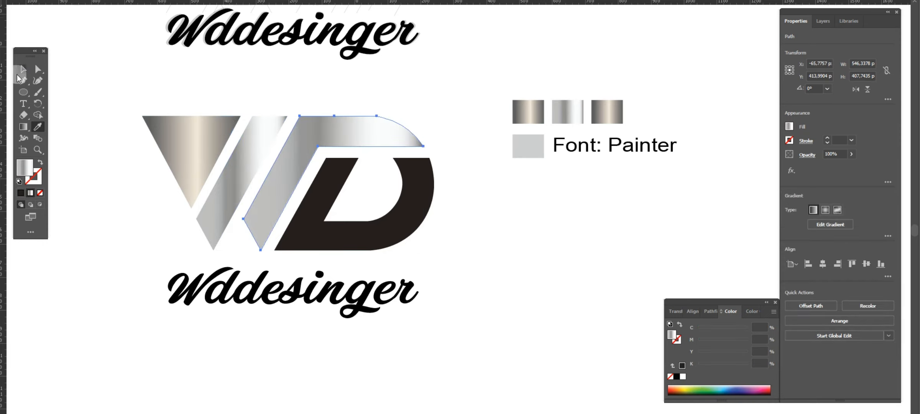
# - Fill the logo copy's lower D shape with the first beige-gray metallic gradient swatch using the Eyedropper
pyautogui.click(20, 73)
pyautogui.click(332, 227)
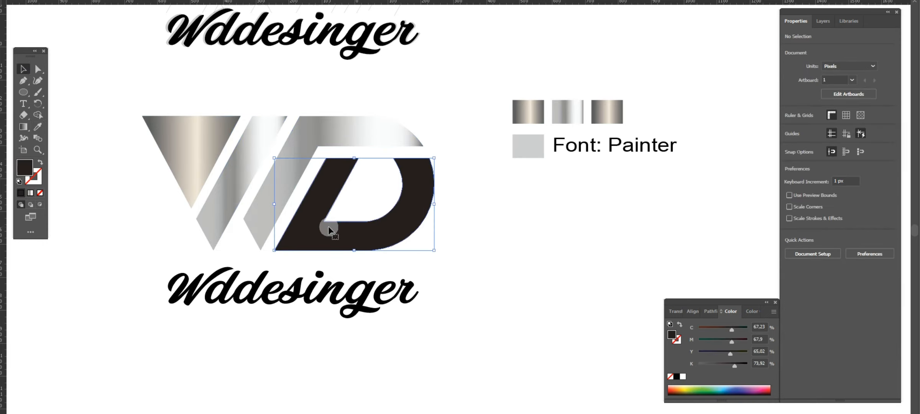
pyautogui.click(38, 130)
pyautogui.click(517, 115)
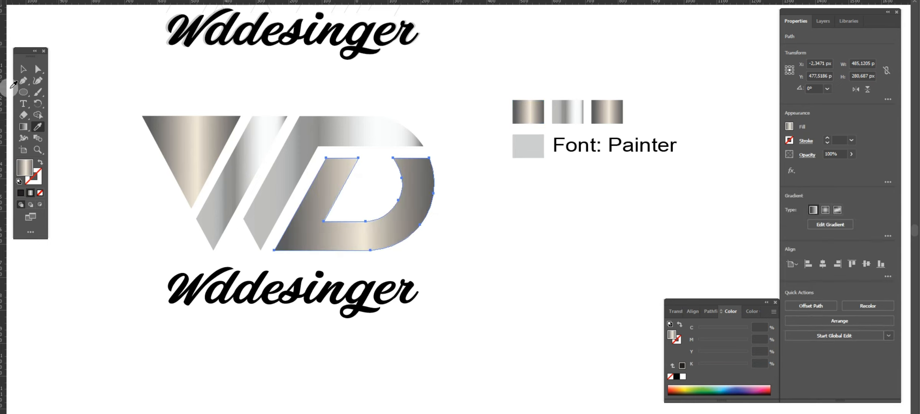
pyautogui.click(23, 69)
pyautogui.click(242, 287)
pyautogui.click(37, 127)
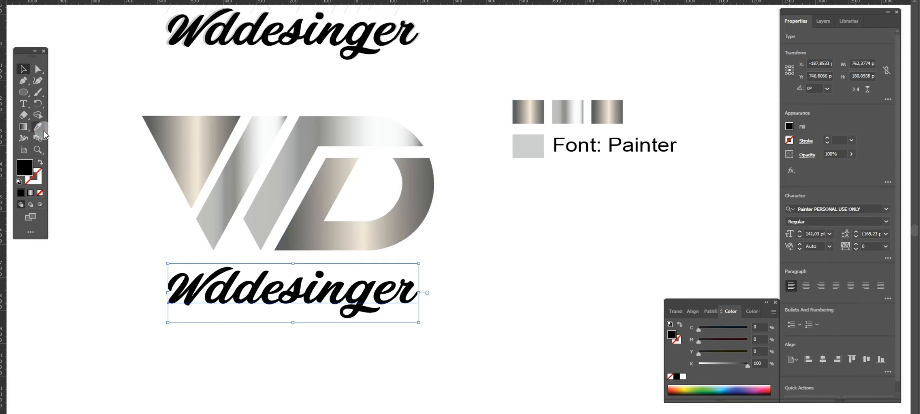
pyautogui.click(579, 147)
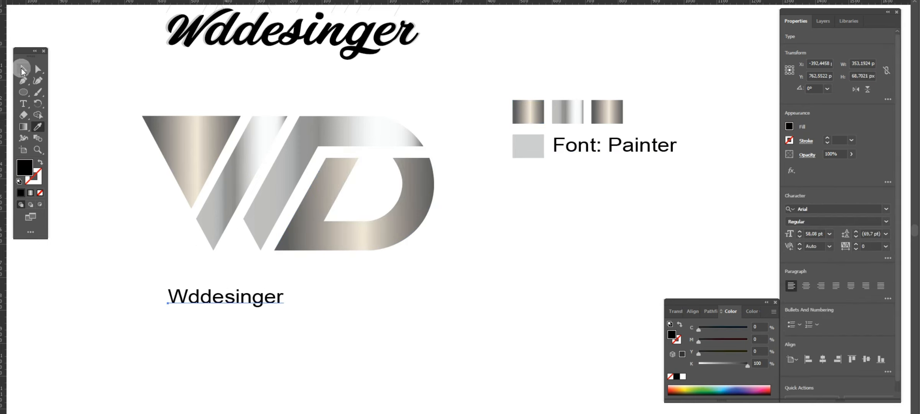
pyautogui.click(23, 69)
pyautogui.click(117, 236)
pyautogui.hotkey('ctrl', 'z')
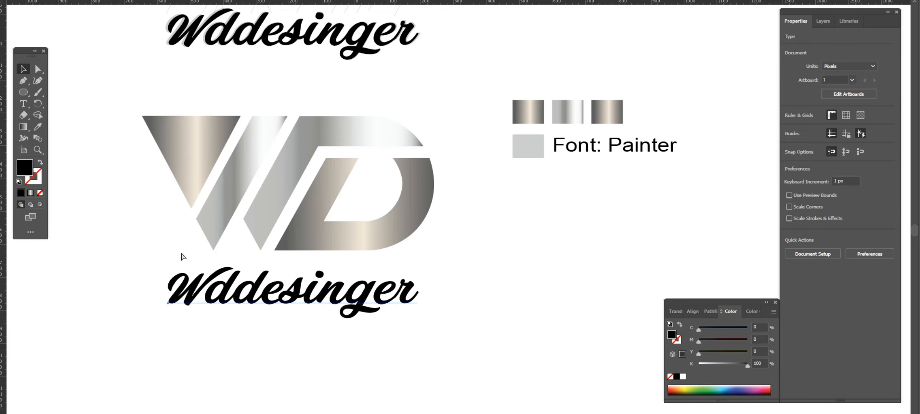
# - Color the copied Wddesinger wordmark with the solid light gray swatch using the Eyedropper, then clear the selection
pyautogui.click(38, 127)
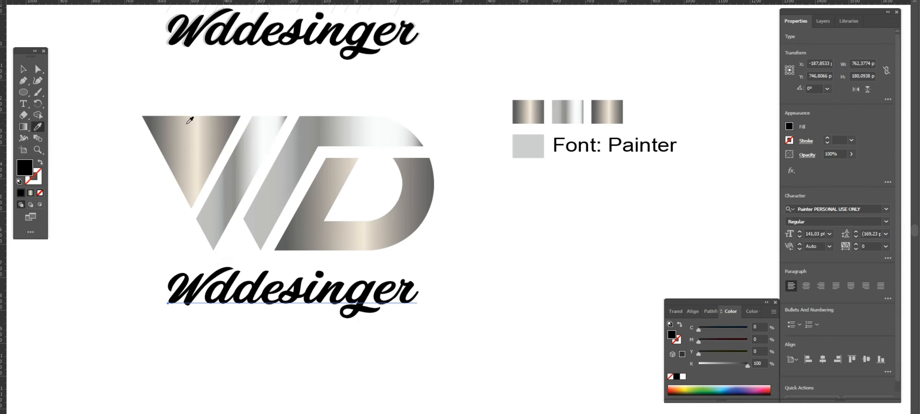
pyautogui.click(518, 150)
pyautogui.click(24, 71)
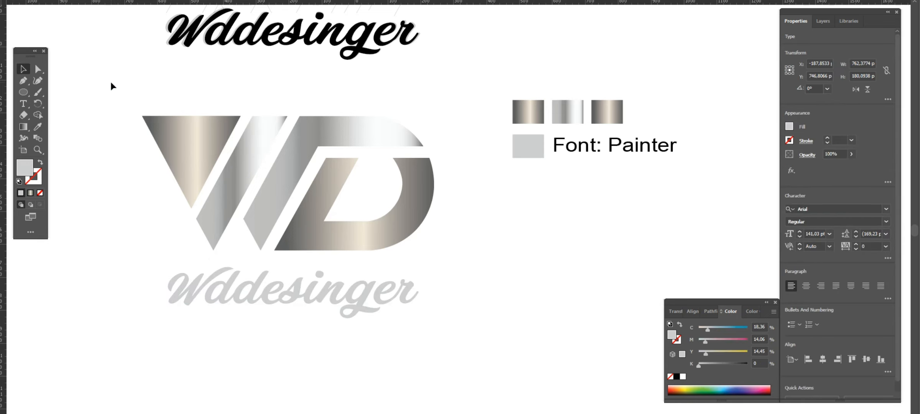
pyautogui.click(111, 86)
# - Convert the original black Wddesinger wordmark to outlines
pyautogui.hotkey('ctrl', '-')
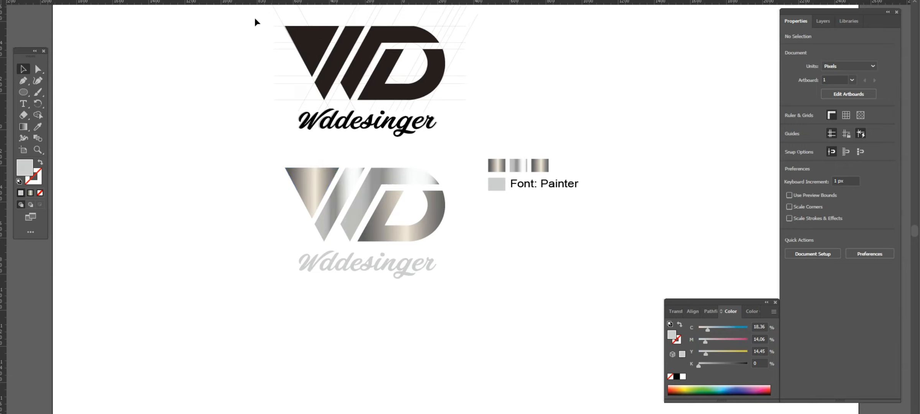
pyautogui.moveTo(255, 21); pyautogui.dragTo(449, 131)
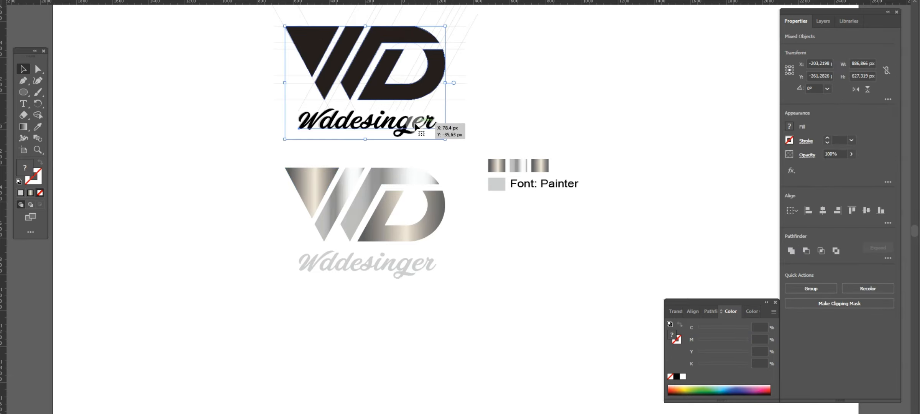
pyautogui.click(554, 132)
pyautogui.click(406, 124)
pyautogui.rightClick(409, 127)
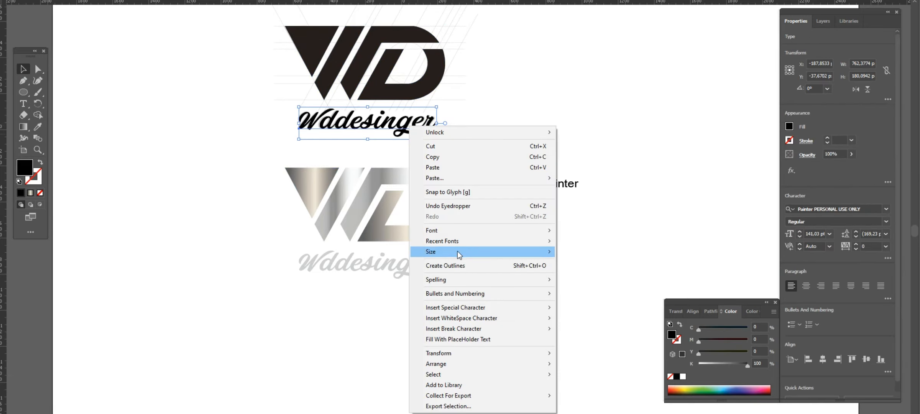
pyautogui.click(459, 265)
# - Add the original black logo shapes to the outlined wordmark selection and group them all
pyautogui.keyDown('shift'); pyautogui.click(411, 84); pyautogui.keyUp('shift')
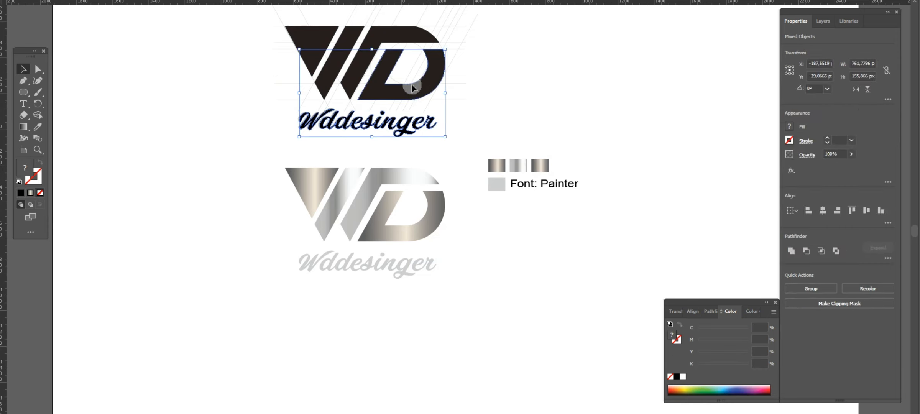
pyautogui.keyDown('shift'); pyautogui.click(344, 64); pyautogui.keyUp('shift')
pyautogui.keyDown('shift'); pyautogui.click(339, 66); pyautogui.keyUp('shift')
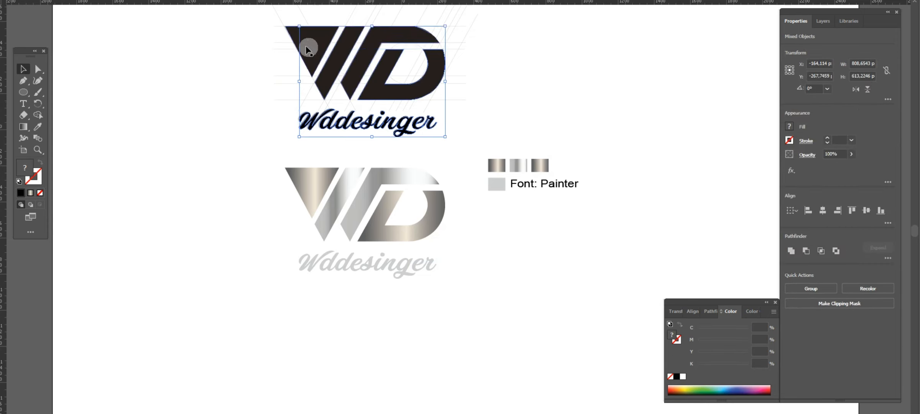
pyautogui.rightClick(317, 47)
pyautogui.click(367, 180)
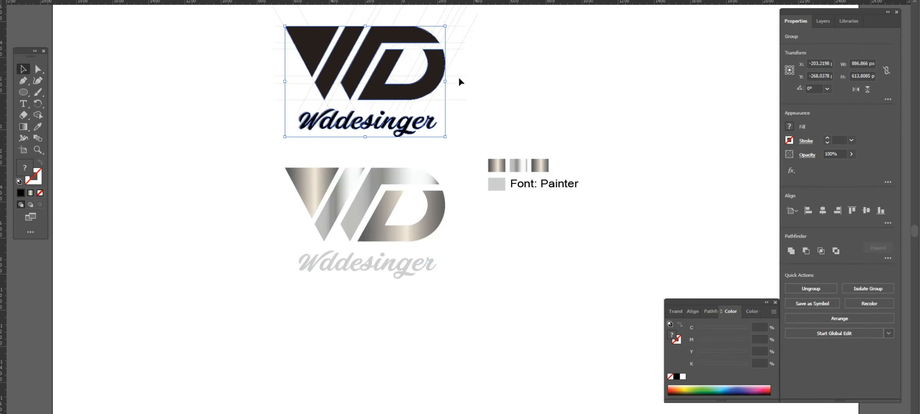
# - Move the black logo group onto the metallic copy, aligned with it, and send it to the back
pyautogui.moveTo(332, 75); pyautogui.dragTo(351, 212)
pyautogui.rightClick(391, 205)
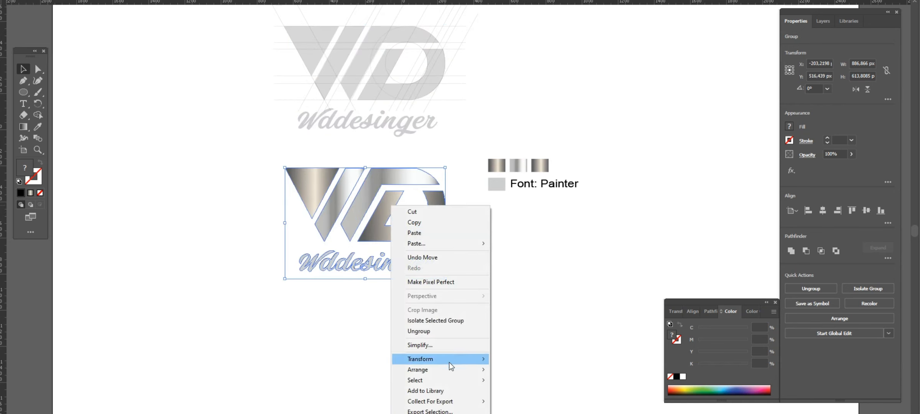
pyautogui.moveTo(441, 369)
pyautogui.click(532, 401)
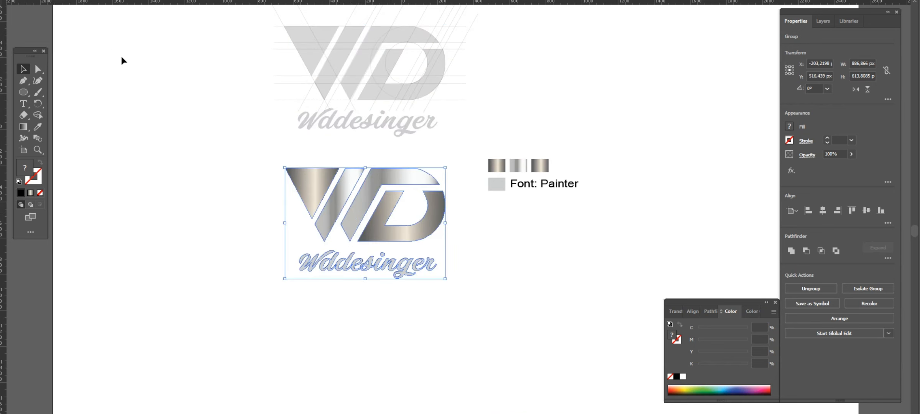
# - Apply a Gaussian Blur with a radius of about 62 pixels to the black logo group
pyautogui.click(124, 0)
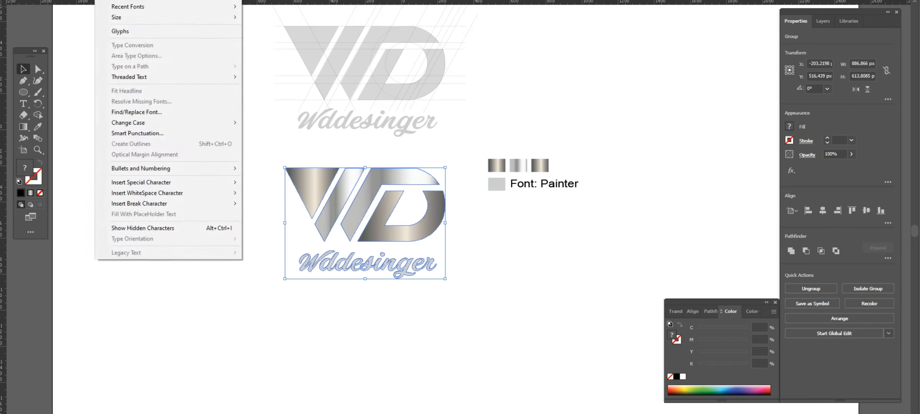
pyautogui.moveTo(146, 0)
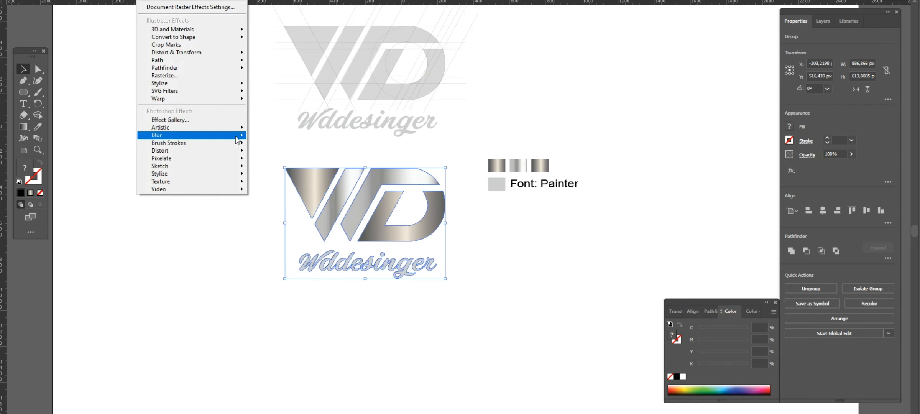
pyautogui.moveTo(236, 136)
pyautogui.click(277, 137)
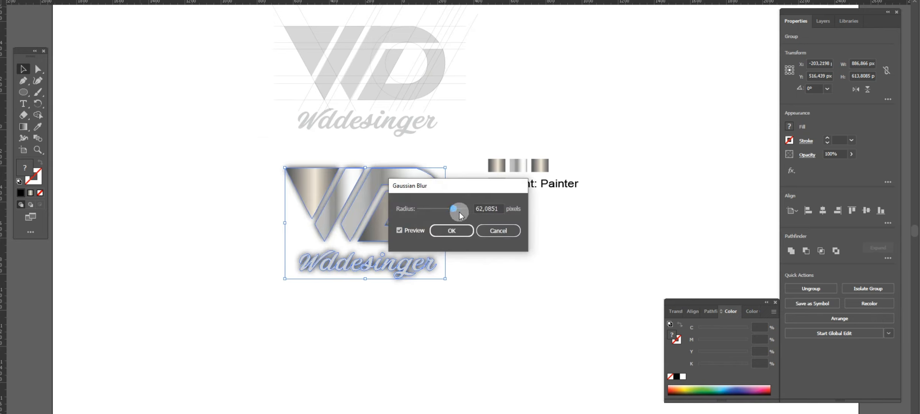
pyautogui.click(455, 236)
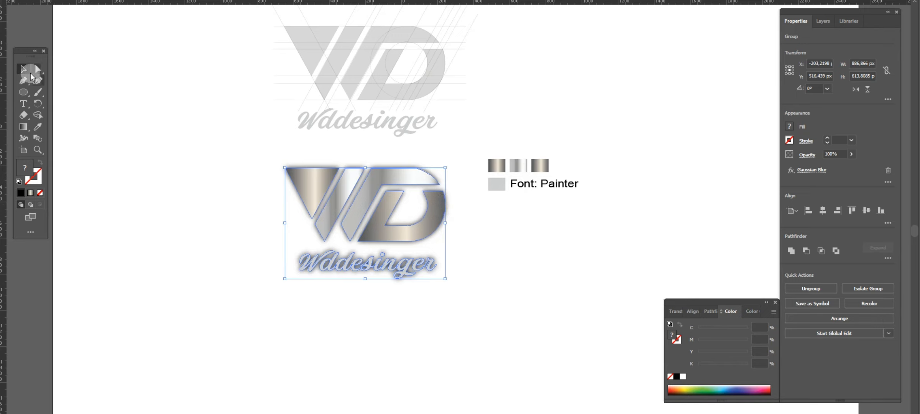
# - Nudge the blurred black group 16 px down and 2 px right as a drop shadow, then deselect it
pyautogui.press('Down')
pyautogui.press('Down')
pyautogui.press('Down')
pyautogui.press('Down')
pyautogui.press('Down')
pyautogui.press('Down')
pyautogui.press('Down')
pyautogui.press('Down')
pyautogui.press('Down')
pyautogui.press('Down')
pyautogui.press('Down')
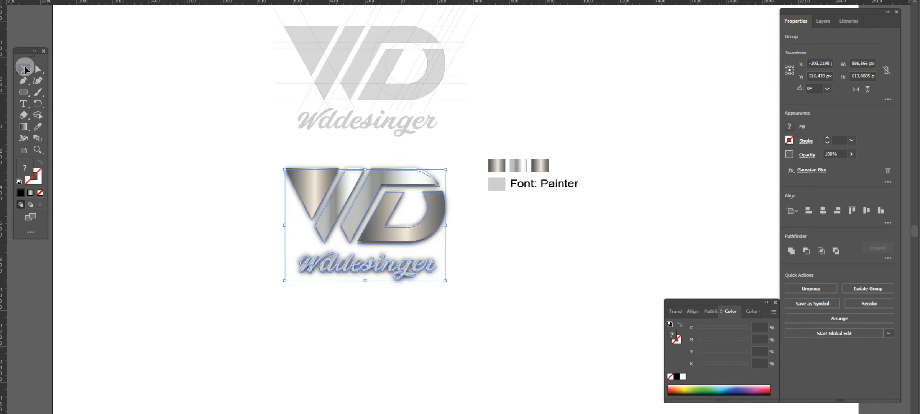
pyautogui.press('Down')
pyautogui.press('Down')
pyautogui.press('Down')
pyautogui.press('Down')
pyautogui.press('Down')
pyautogui.press('Down')
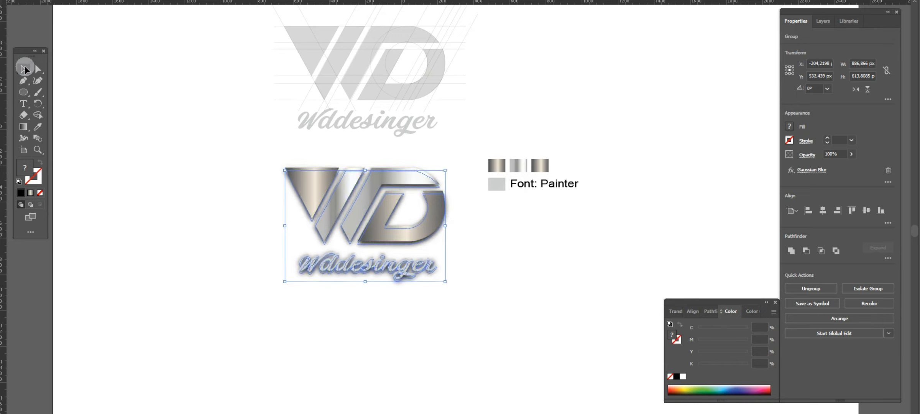
pyautogui.press('Down')
pyautogui.press('Down')
pyautogui.press('Right')
pyautogui.press('Right')
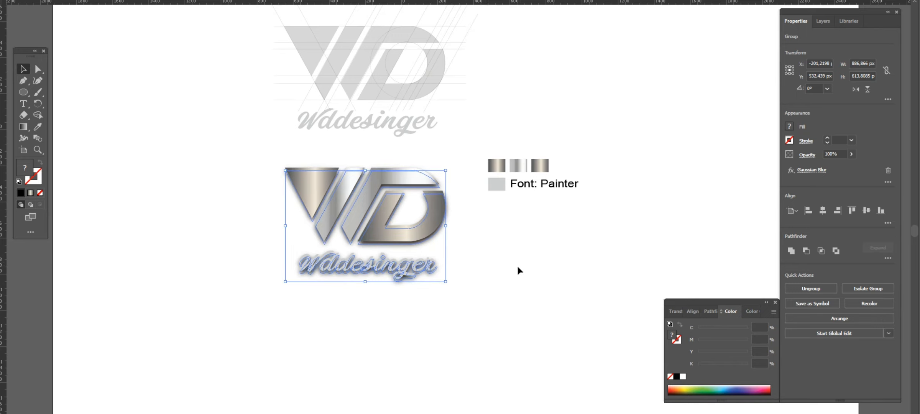
pyautogui.click(520, 265)
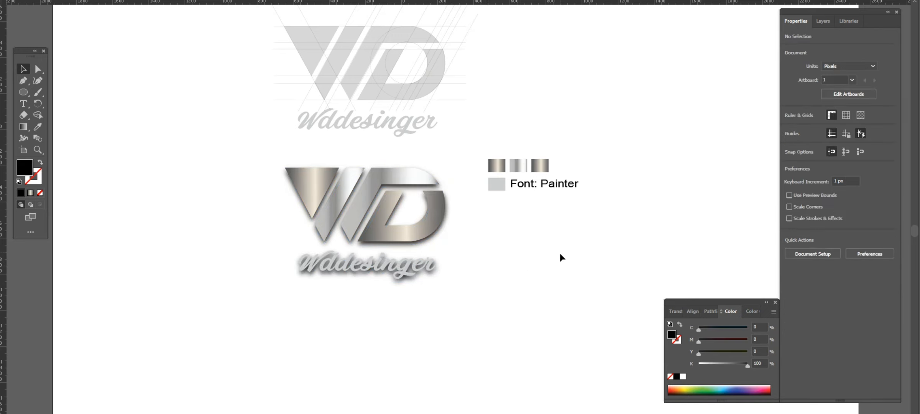
# - Move the gradient swatches, gray swatch and font note farther right, away from the metallic logo
pyautogui.hscroll(2, 505, 235)
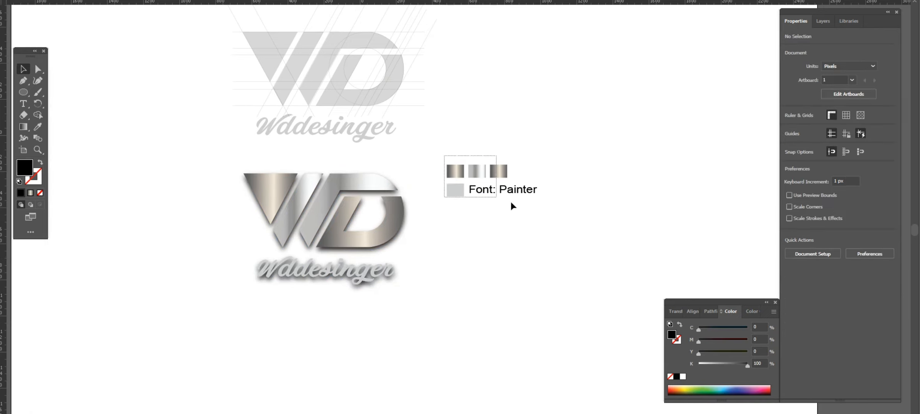
pyautogui.moveTo(513, 206); pyautogui.dragTo(597, 162)
pyautogui.click(523, 236)
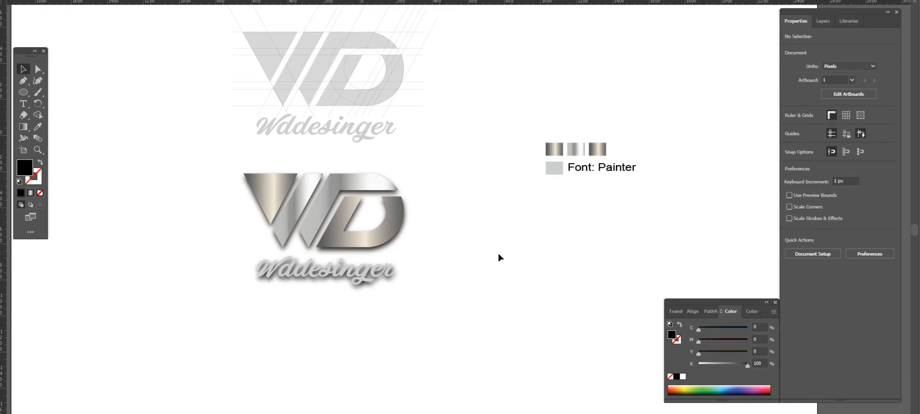
# - Draw a black rectangle about 1724 by 934 px that covers the whole metallic logo and wordmark
pyautogui.press('z')
pyautogui.moveTo(140, 96); pyautogui.dragTo(601, 354)
pyautogui.moveTo(562, 328); pyautogui.dragTo(554, 308)
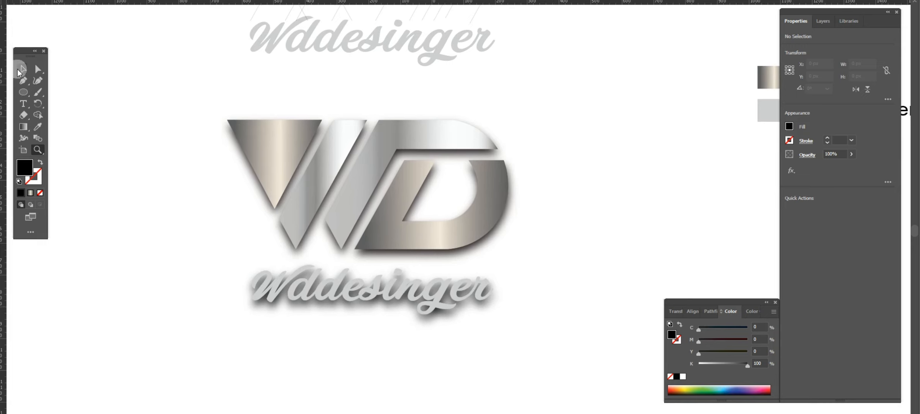
pyautogui.click(19, 69)
pyautogui.click(207, 79)
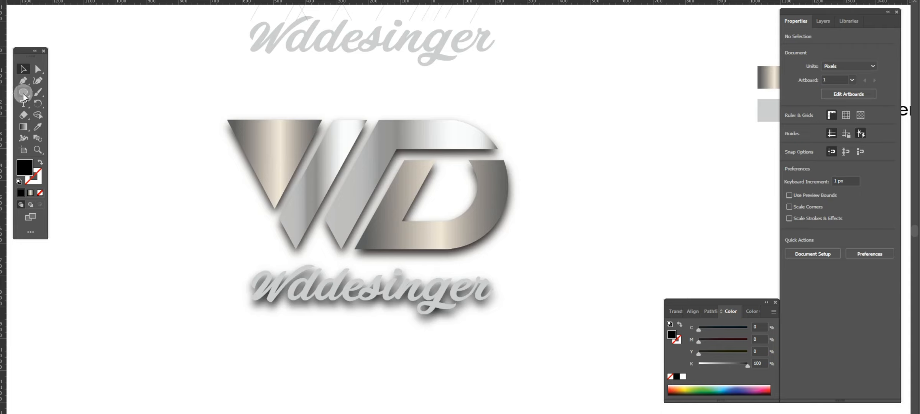
pyautogui.moveTo(23, 93)
pyautogui.mouseDown()
pyautogui.moveTo(93, 92)
pyautogui.moveTo(585, 384)
pyautogui.moveTo(657, 376)
pyautogui.moveTo(630, 368)
pyautogui.mouseUp()
pyautogui.click(28, 70)
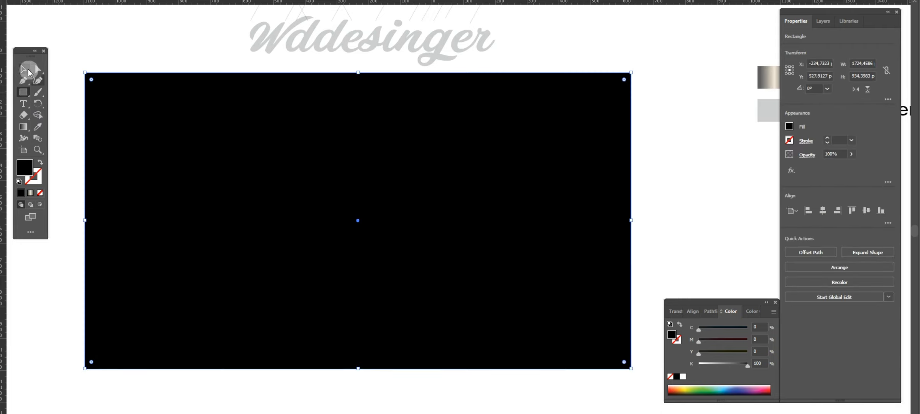
# - Send the black rectangle to the back, behind the metallic logo, wordmark and shadow, and deselect it
pyautogui.rightClick(360, 203)
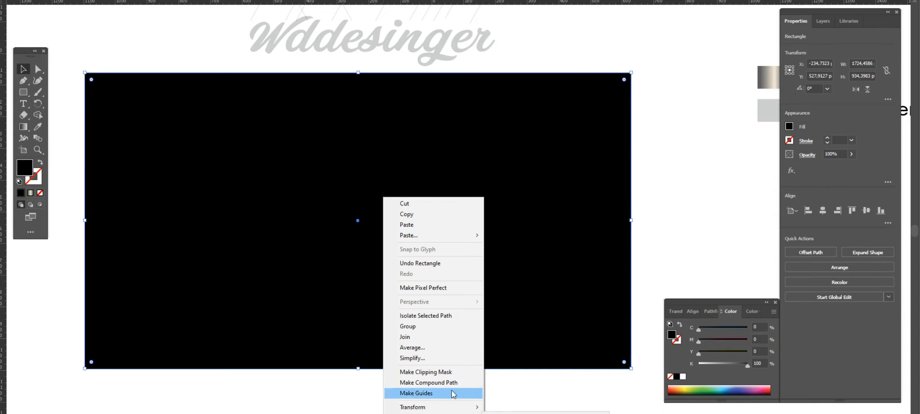
pyautogui.rightClick(510, 123)
pyautogui.moveTo(607, 350)
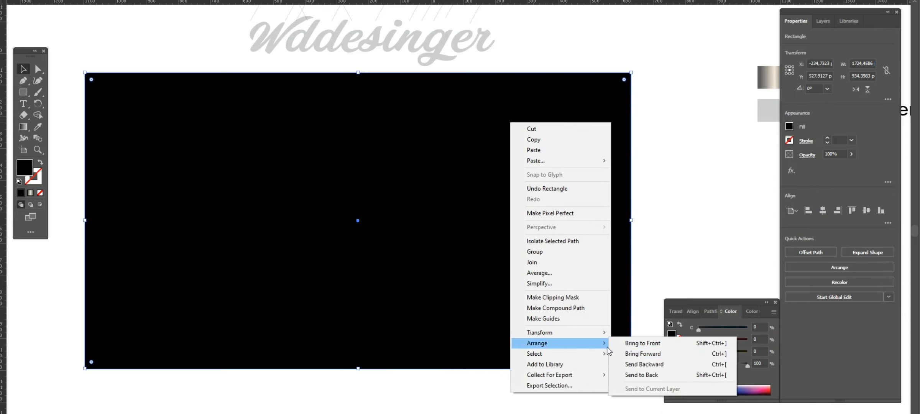
pyautogui.click(644, 364)
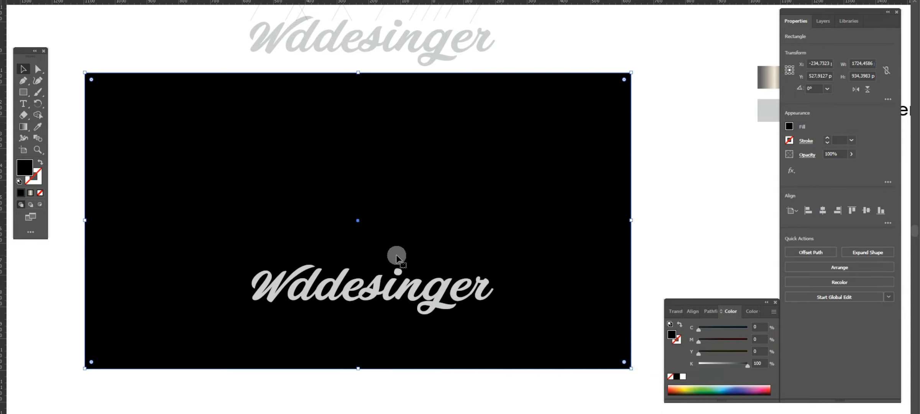
pyautogui.rightClick(507, 196)
pyautogui.rightClick(437, 156)
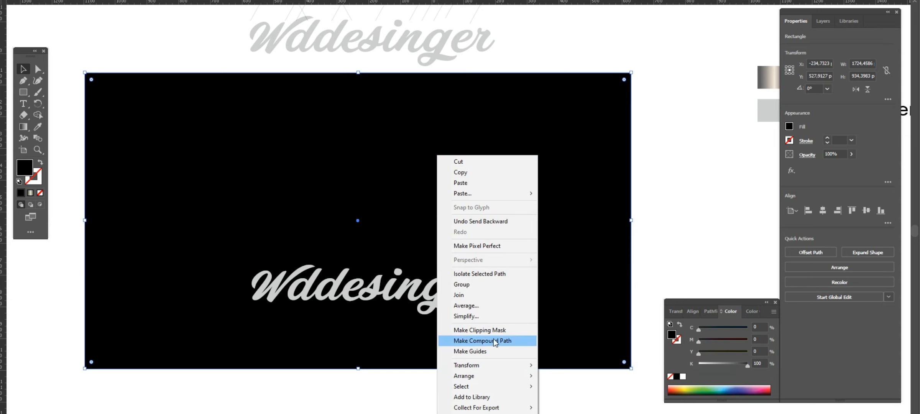
pyautogui.rightClick(479, 73)
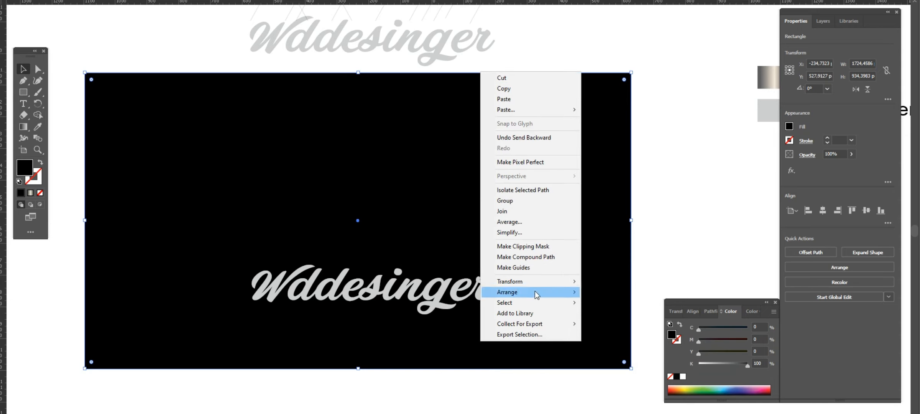
pyautogui.moveTo(537, 292)
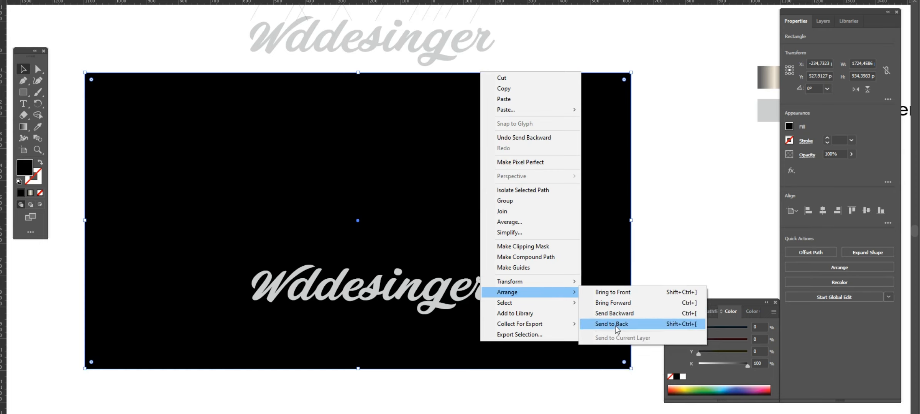
pyautogui.click(614, 324)
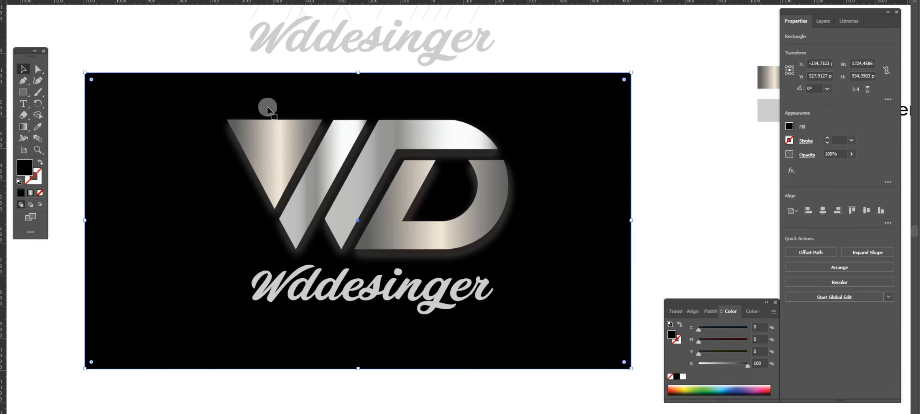
pyautogui.click(678, 154)
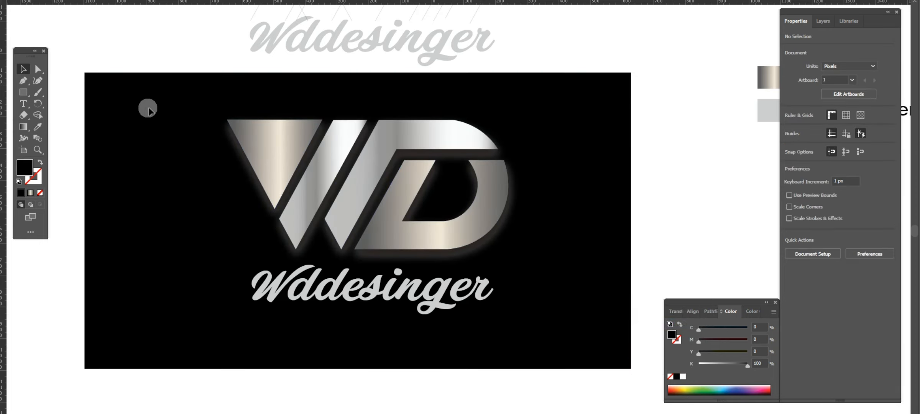
# - Move the metallic logo, wordmark and shadow together farther left, centered vertically on the black rectangle
pyautogui.moveTo(163, 111); pyautogui.dragTo(544, 333)
pyautogui.moveTo(420, 235); pyautogui.dragTo(397, 246)
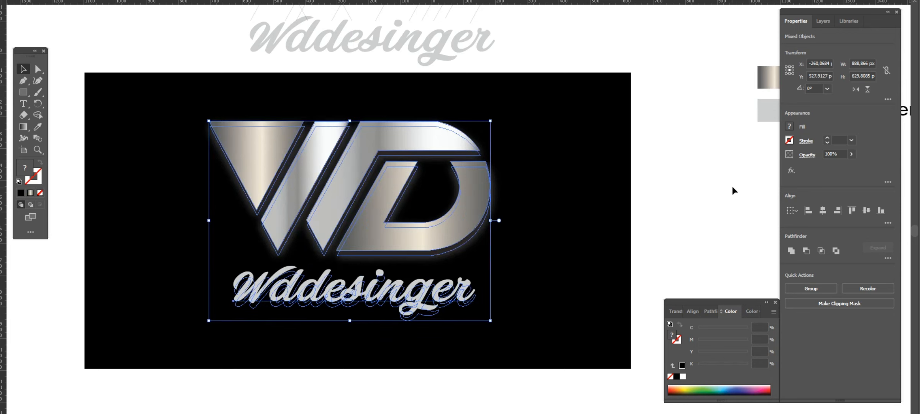
pyautogui.click(732, 190)
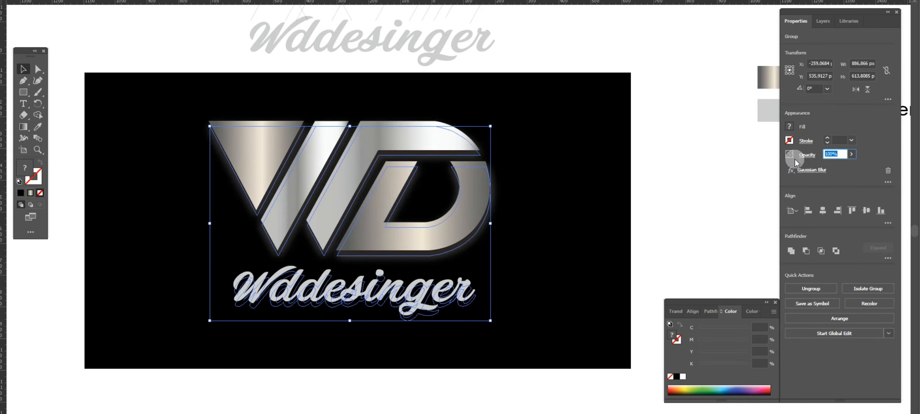
# - Set the opacity of the blurred shadow group to 50% and deselect it
pyautogui.write('50')
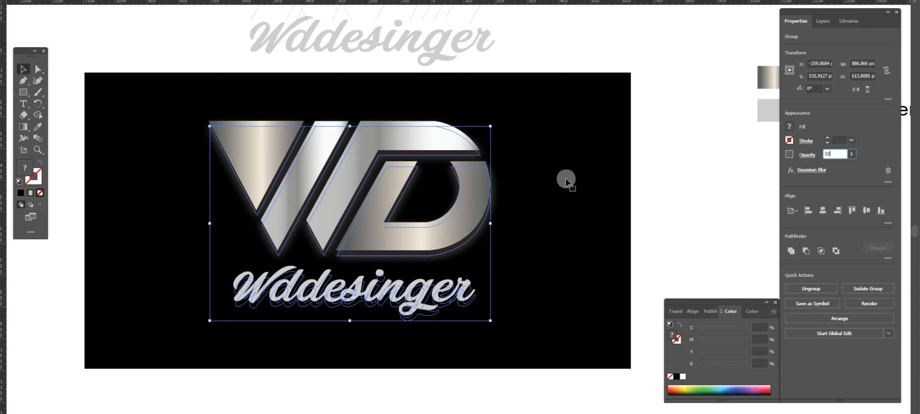
pyautogui.press('Return')
pyautogui.click(656, 199)
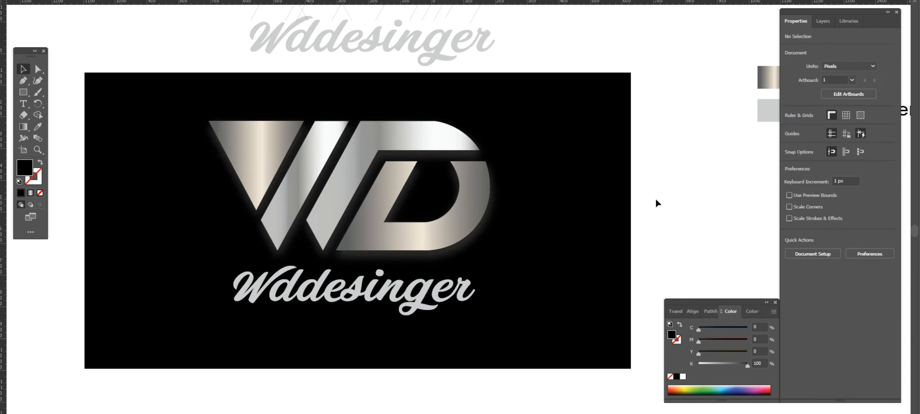
pyautogui.click(439, 257)
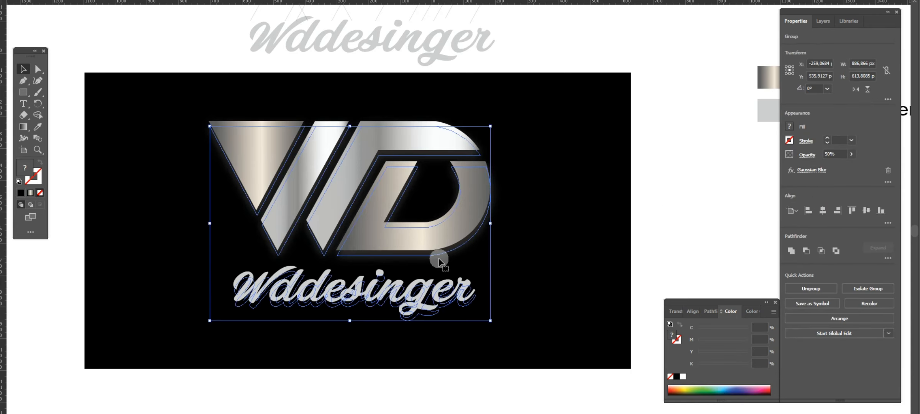
pyautogui.click(582, 253)
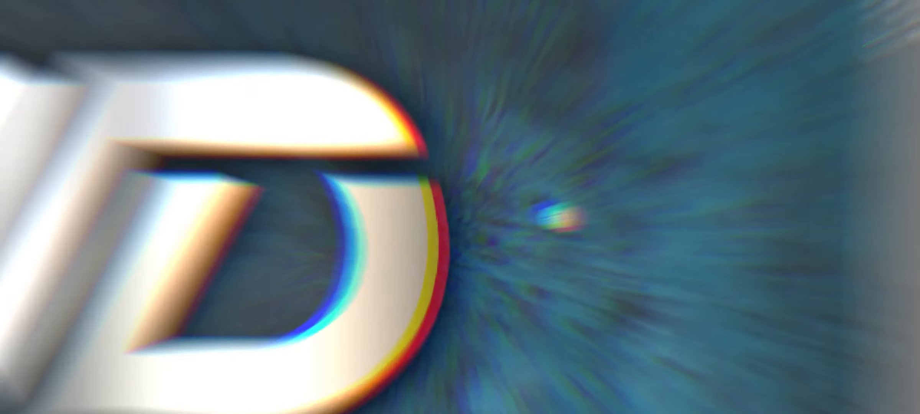